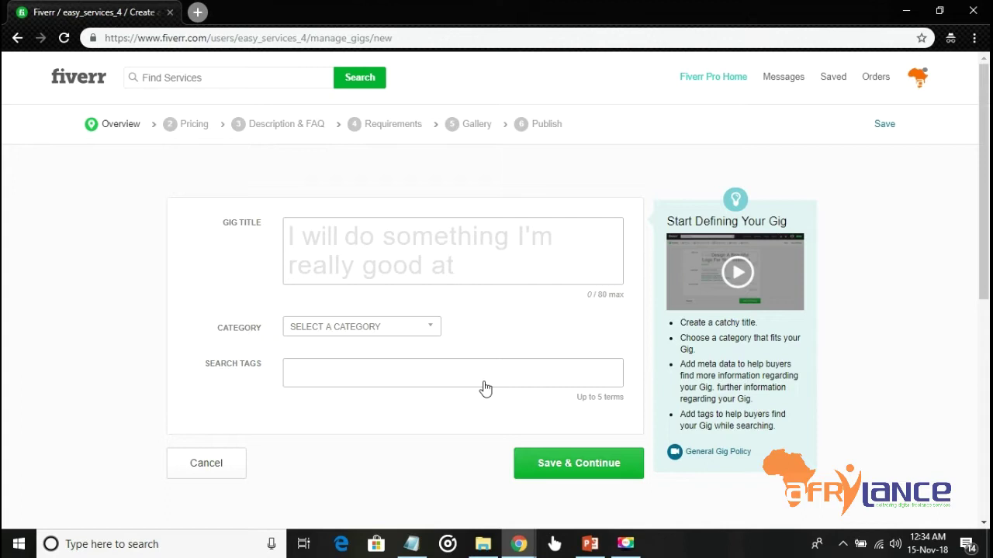
- Enter the gig title "Write a compelling article for you", correcting the misspelled word to "article"
{"action": "left_click", "coordinate": [433, 264]}
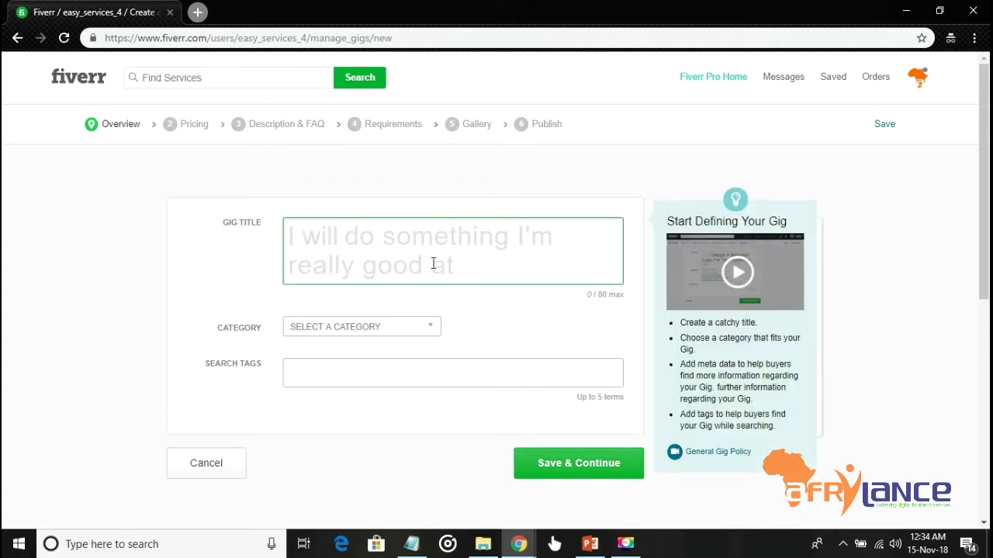
{"action": "type", "text": "Write a c"}
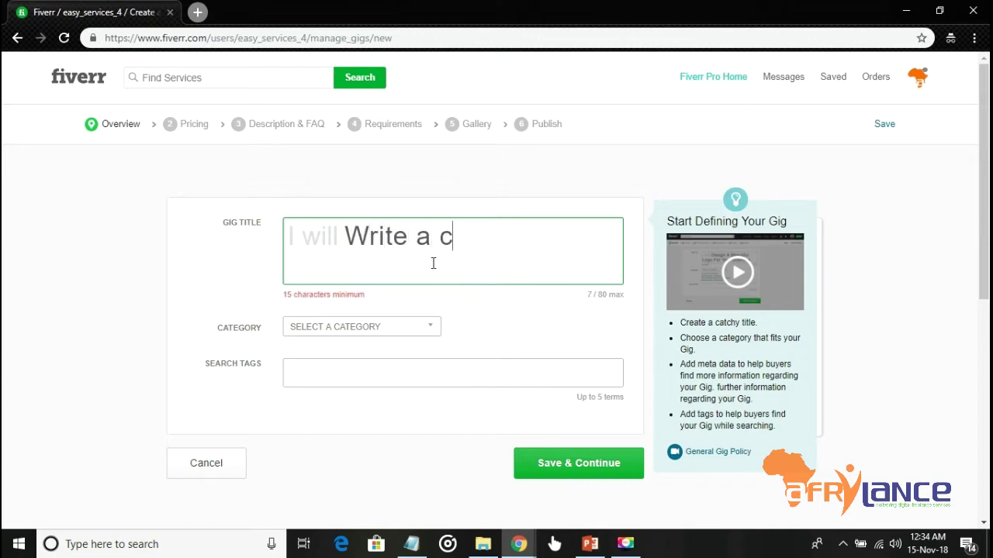
{"action": "type", "text": "ompellin"}
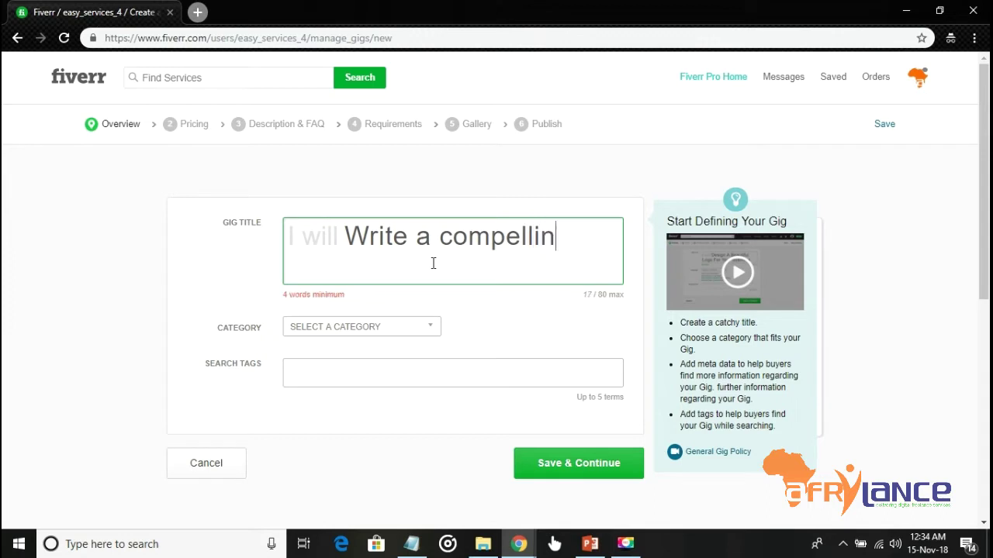
{"action": "type", "text": "g artile for you"}
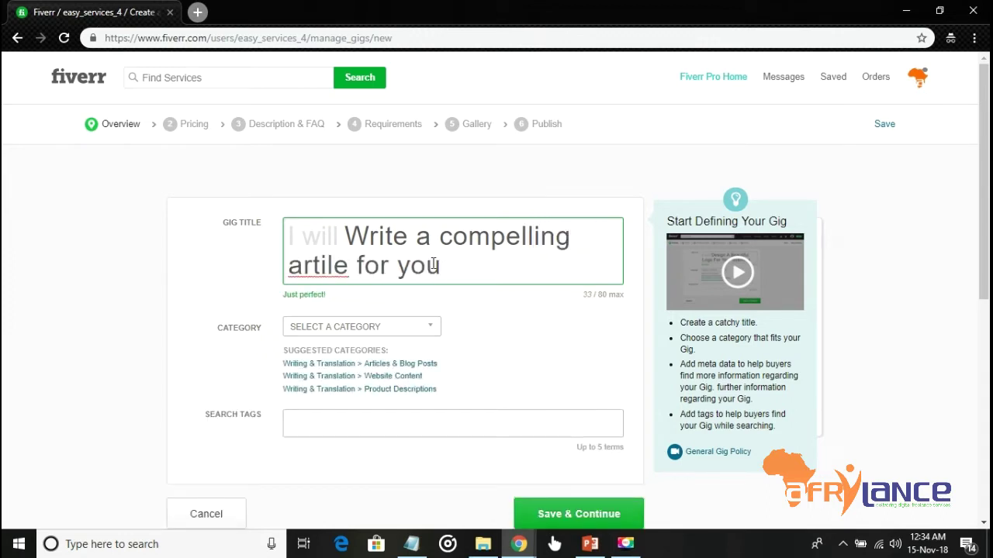
{"action": "right_click", "coordinate": [308, 271]}
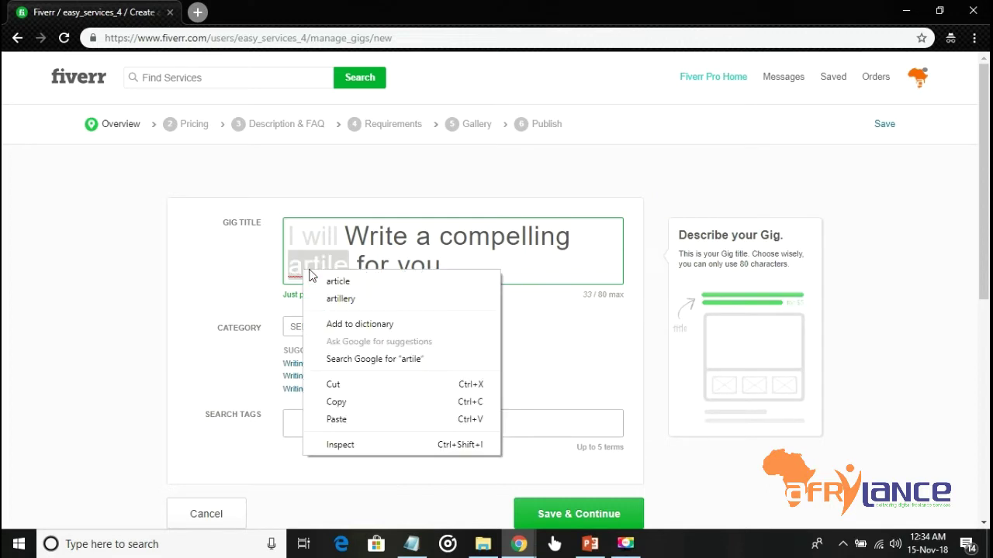
{"action": "left_click", "coordinate": [329, 281]}
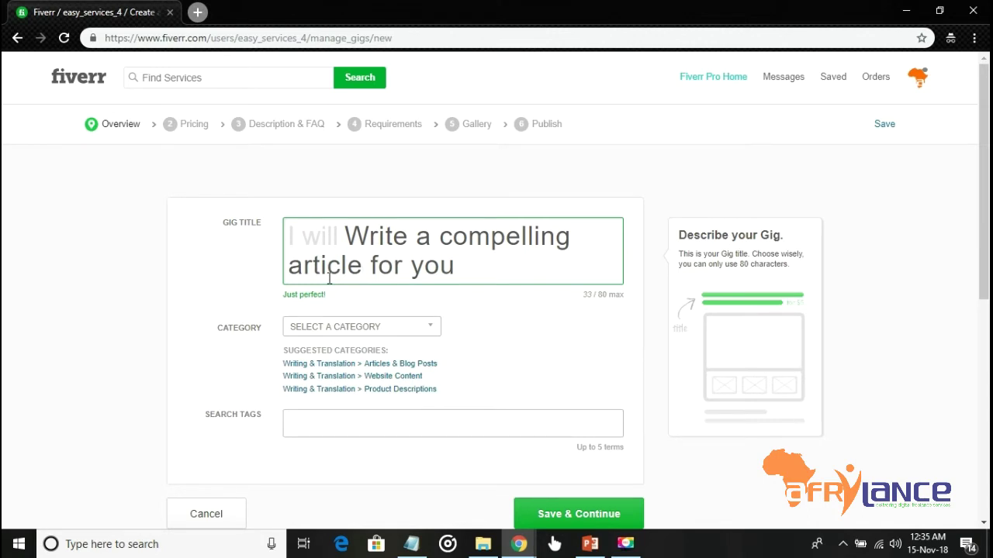
- Extend the gig title to read "Write an SEO Well-researched compelling article for you"
{"action": "left_click", "coordinate": [442, 237]}
{"action": "type", "text": "S"}
{"action": "type", "text": "EO"}
{"action": "type", "text": " W"}
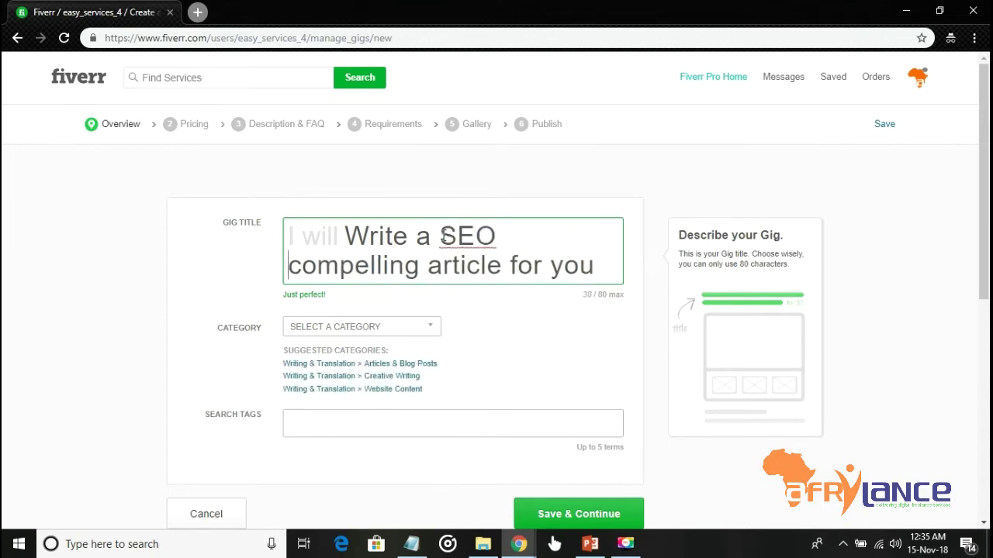
{"action": "type", "text": "ell-re"}
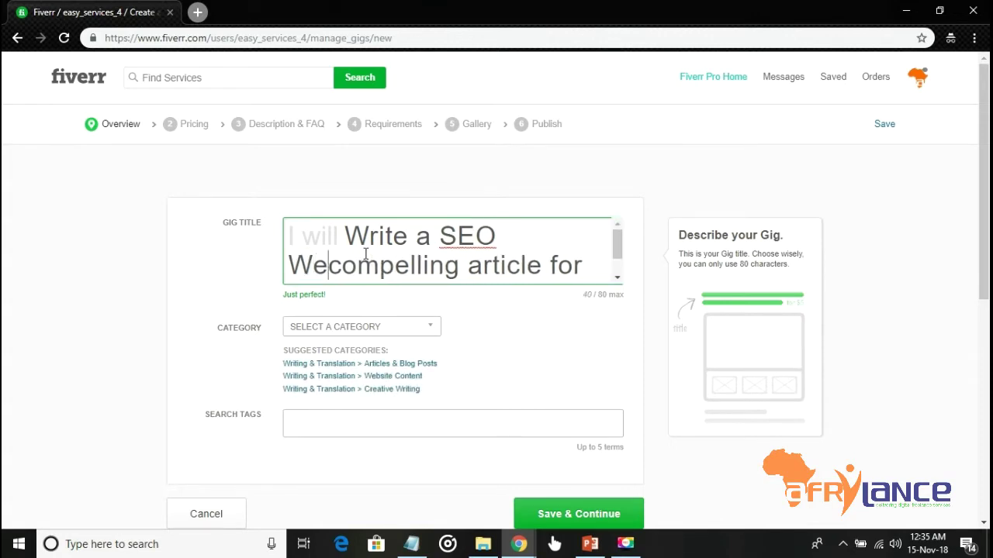
{"action": "type", "text": "searched"}
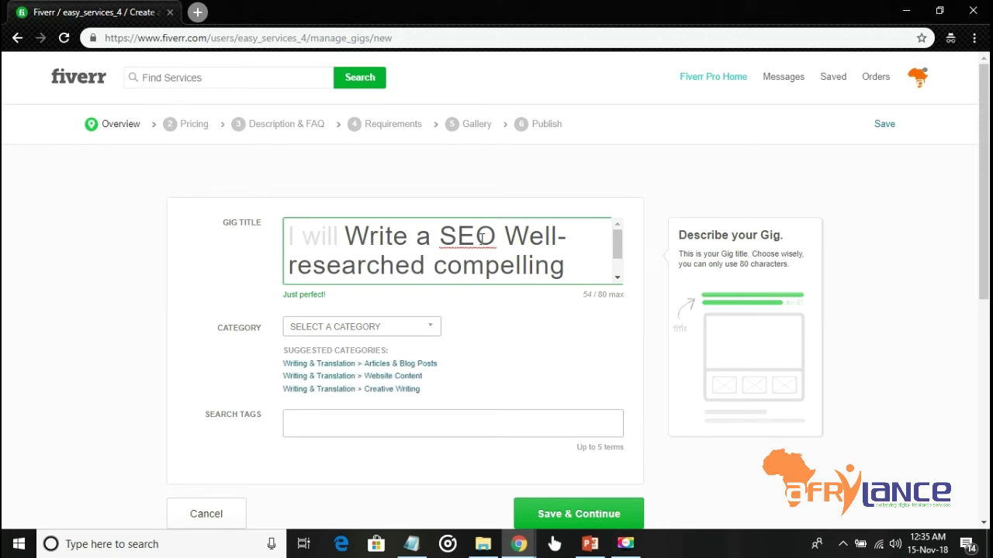
{"action": "left_click", "coordinate": [431, 236]}
{"action": "type", "text": "n"}
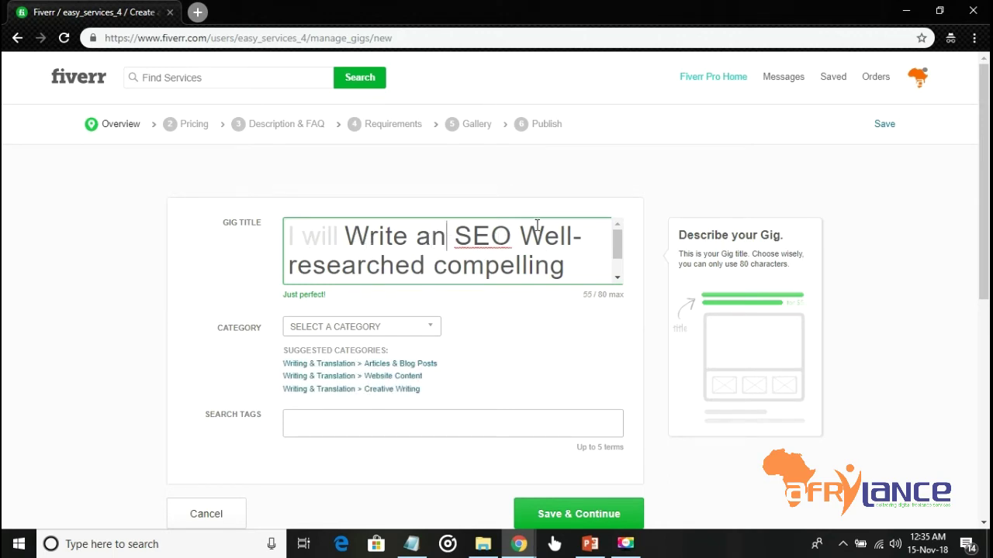
{"action": "left_click", "coordinate": [617, 277]}
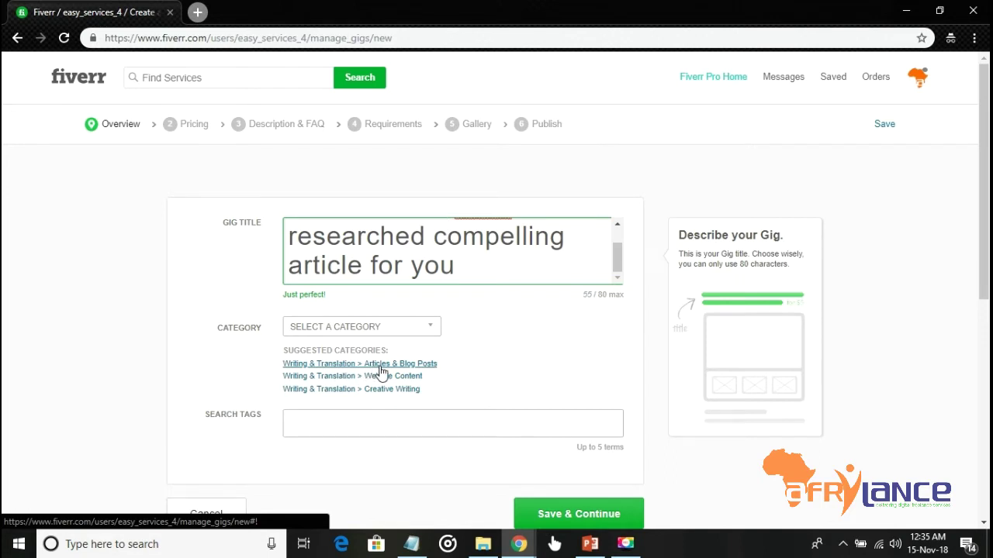
- Choose the suggested category Writing & Translation > Articles & Blog Posts, with the topics Retail & Ecommerce and Business, Finance & Law
{"action": "left_click", "coordinate": [379, 365]}
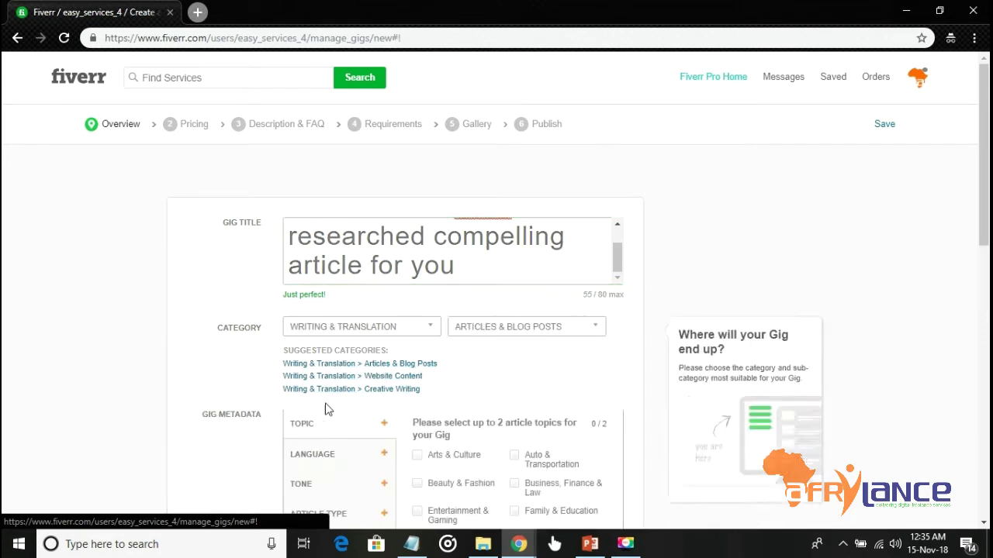
{"action": "scroll", "coordinate": [496, 295], "scroll_direction": "down", "scroll_amount": 3}
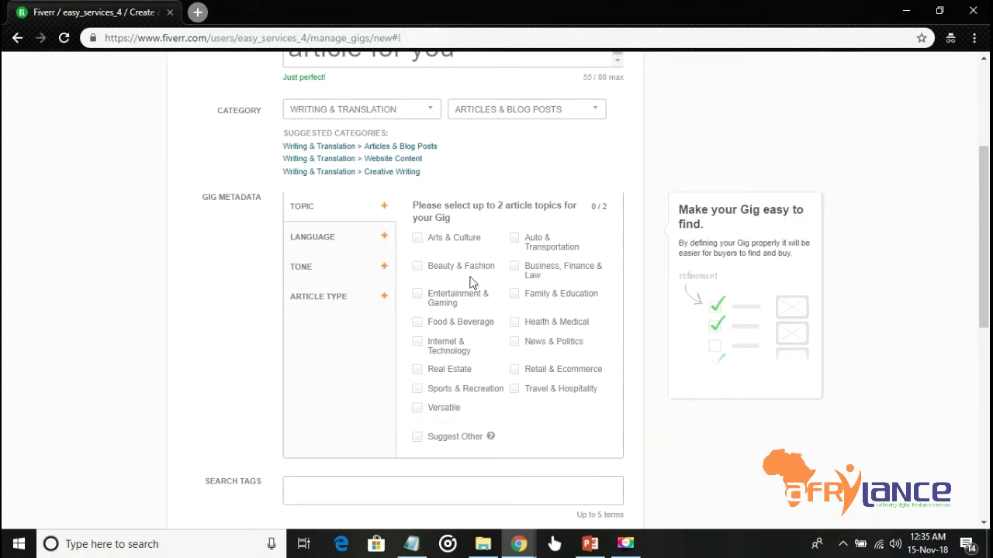
{"action": "left_click", "coordinate": [516, 374]}
{"action": "left_click", "coordinate": [513, 267]}
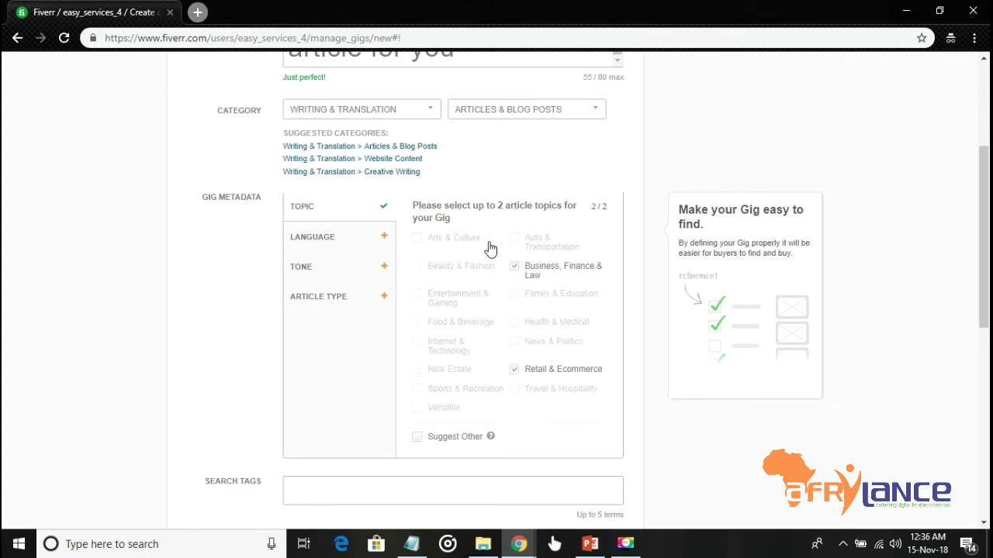
- Complete the gig metadata with language English, tone Professional/Formal and article type Listicle
{"action": "left_click", "coordinate": [339, 237]}
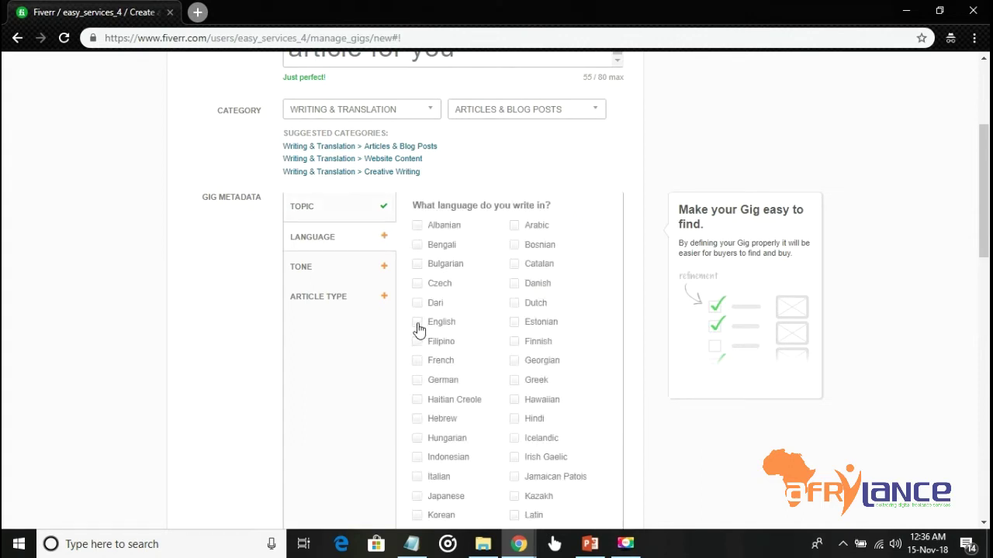
{"action": "left_click", "coordinate": [341, 273]}
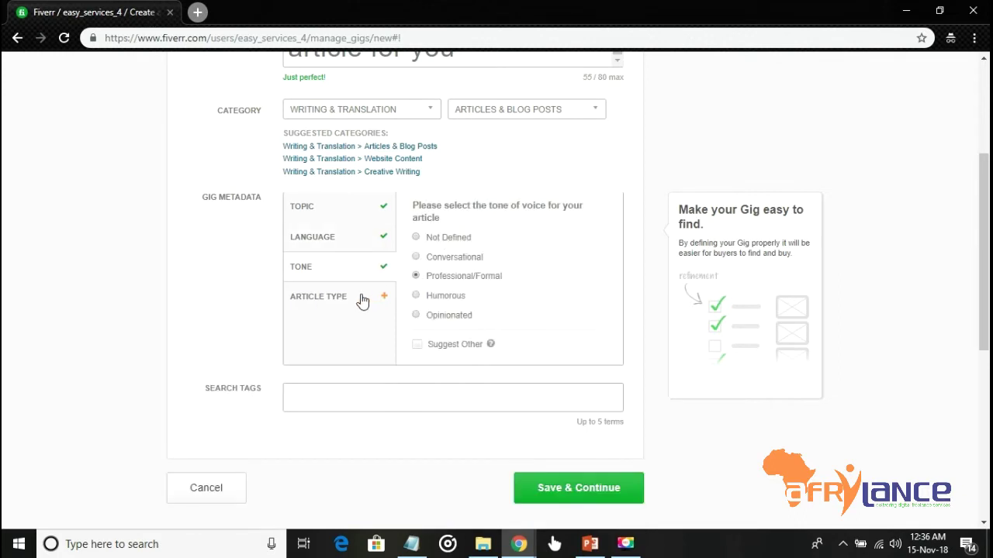
{"action": "left_click", "coordinate": [361, 299]}
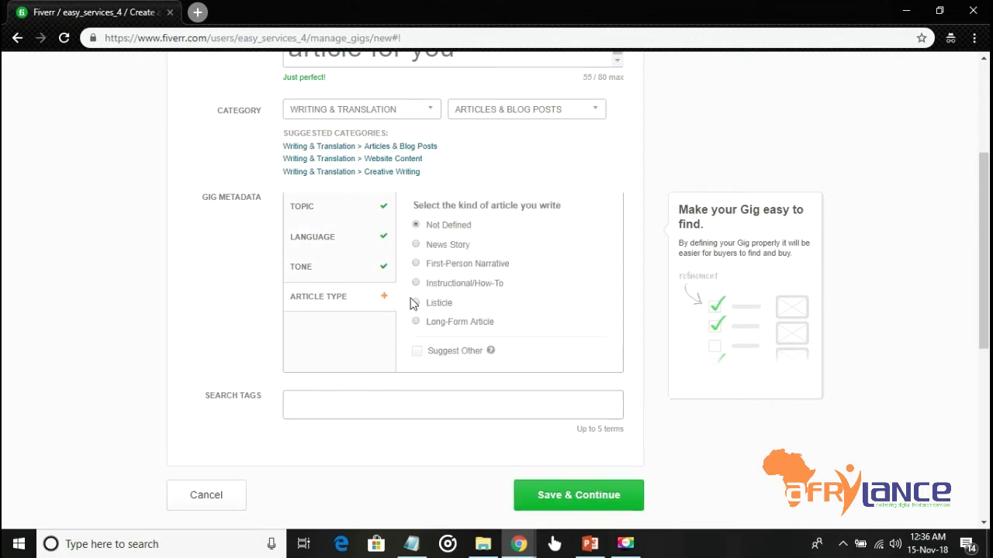
{"action": "left_click", "coordinate": [417, 302]}
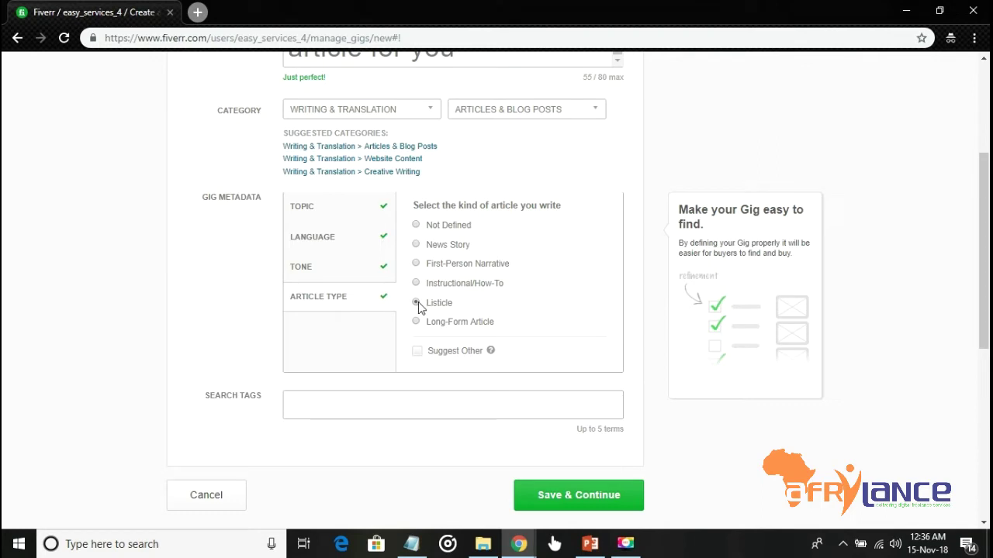
- Add the search tags SEO Optimization, Writing, Business Writing, Internet Researcher and Blog Post, and save the overview to continue
{"action": "left_click", "coordinate": [349, 410]}
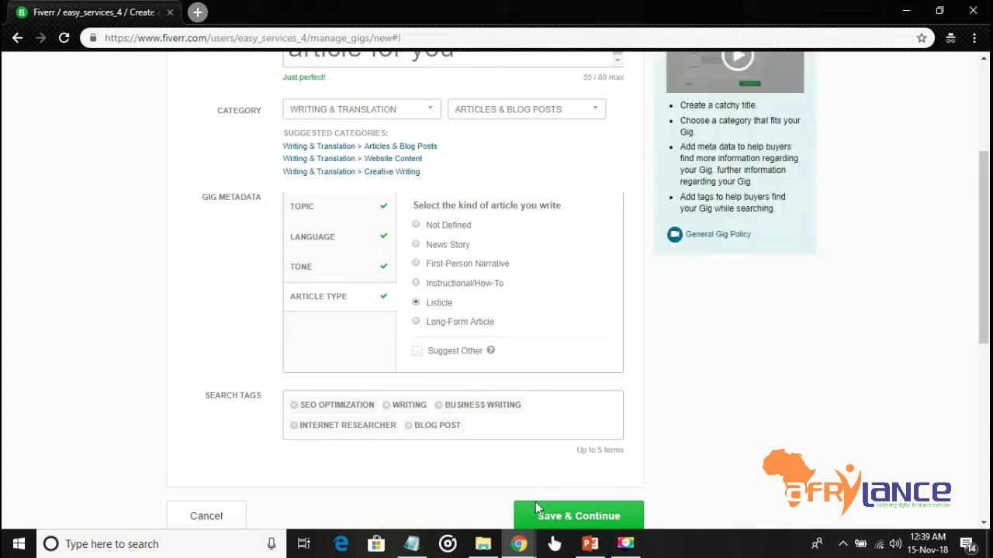
{"action": "left_click", "coordinate": [575, 518]}
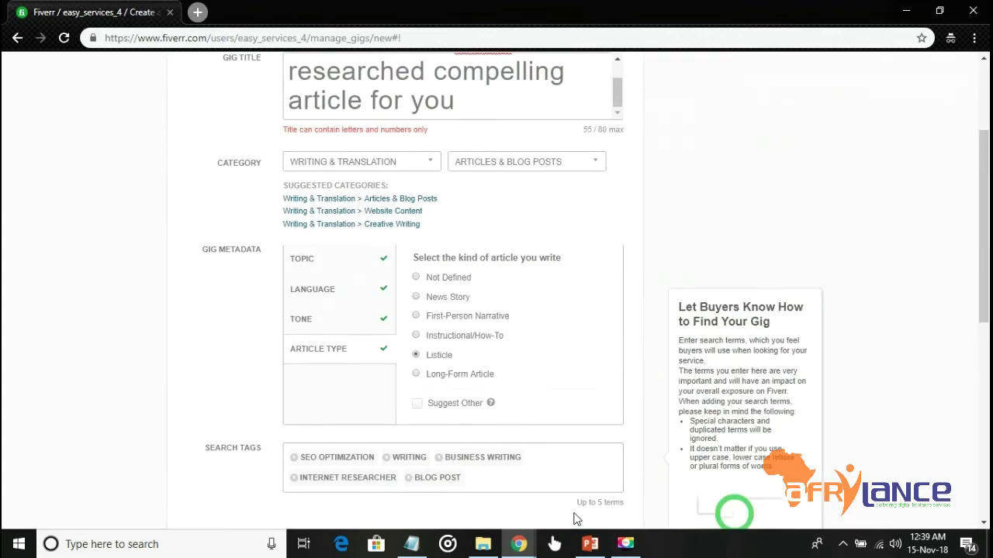
{"action": "scroll", "coordinate": [575, 518], "scroll_direction": "down", "scroll_amount": 5}
{"action": "left_click", "coordinate": [587, 350]}
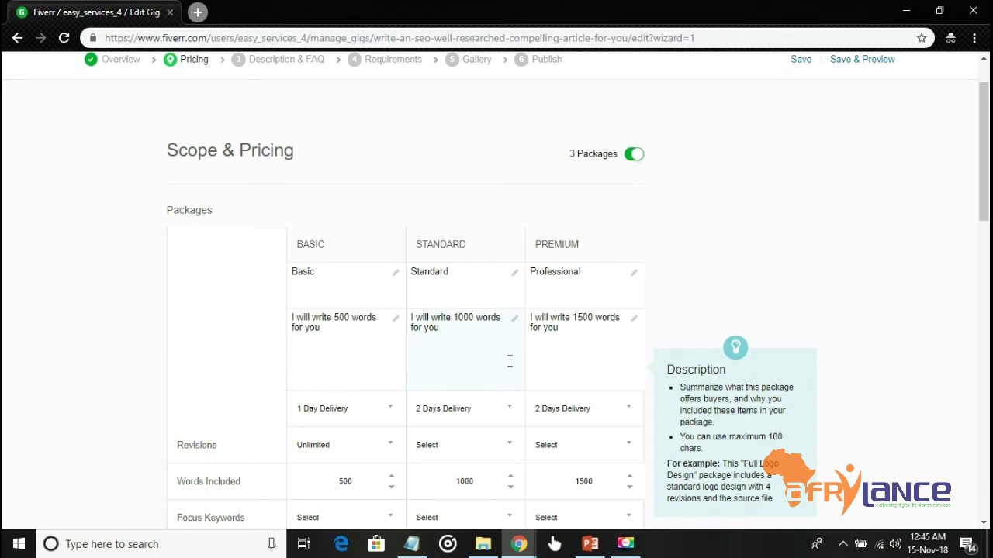
{"action": "left_click", "coordinate": [312, 280]}
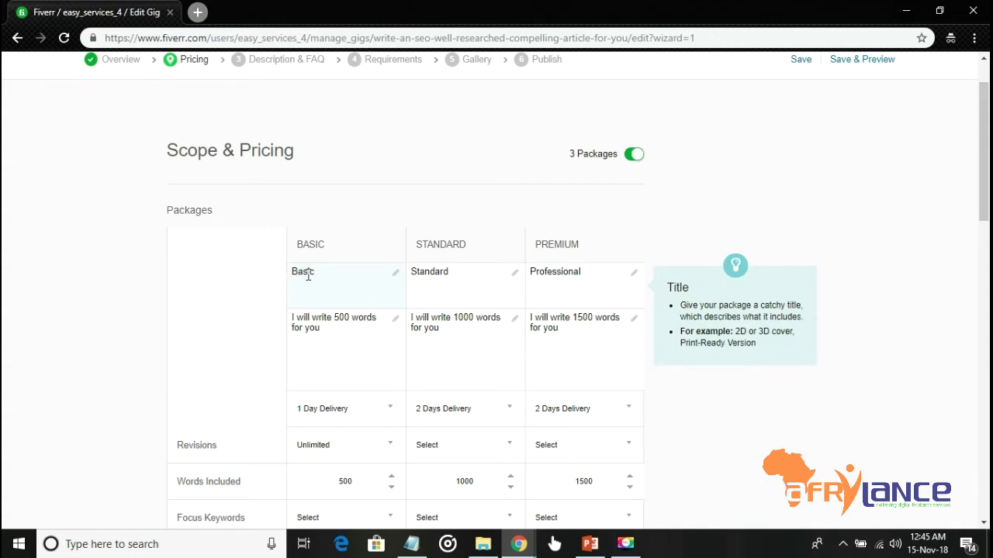
{"action": "left_click", "coordinate": [612, 273]}
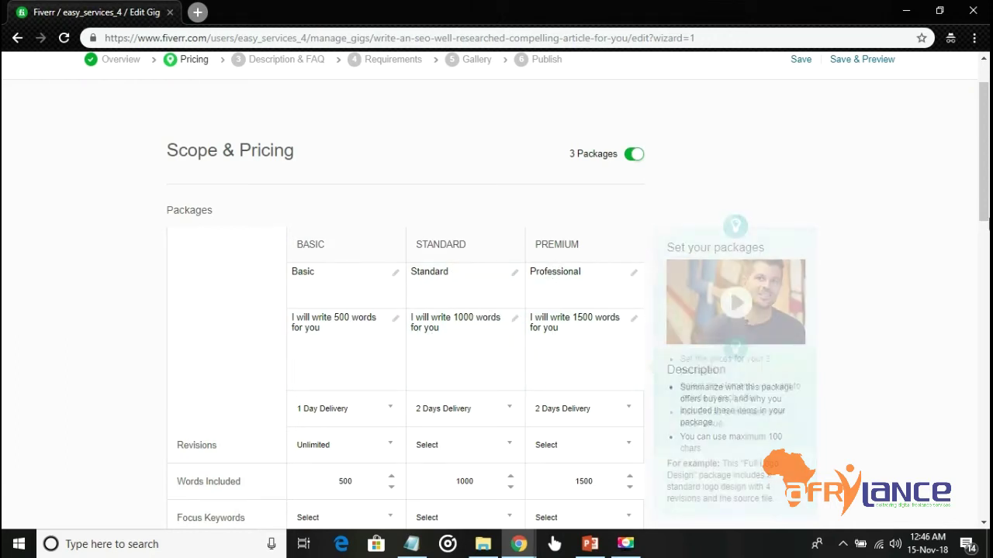
- Set the Premium package's delivery time to 3 Days Delivery
{"action": "scroll", "coordinate": [457, 173], "scroll_direction": "down", "scroll_amount": 2}
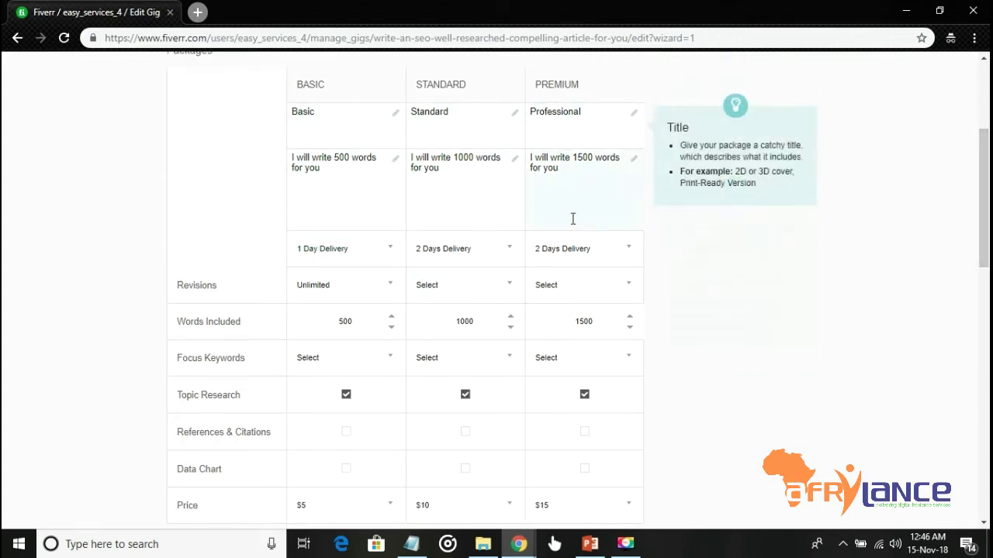
{"action": "left_click", "coordinate": [574, 249]}
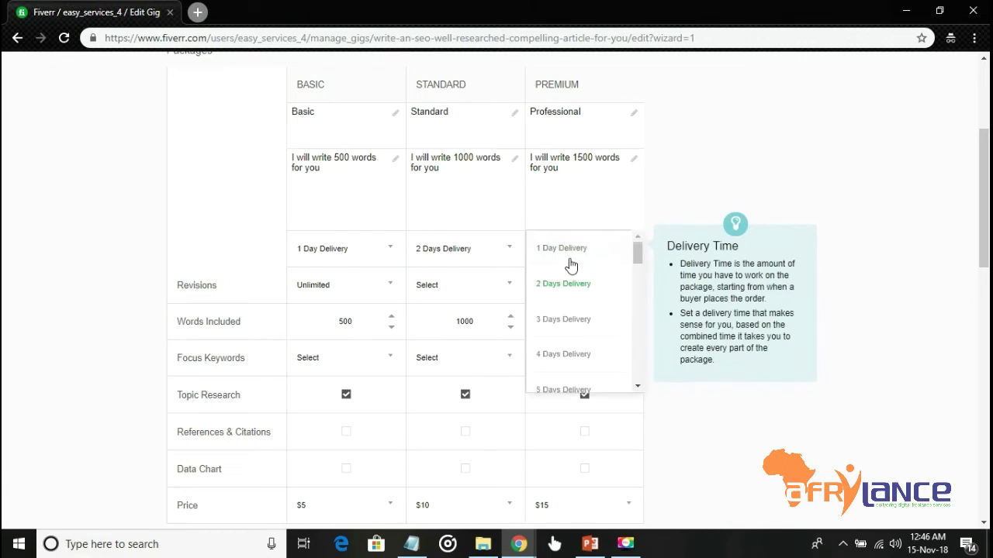
{"action": "left_click", "coordinate": [557, 318]}
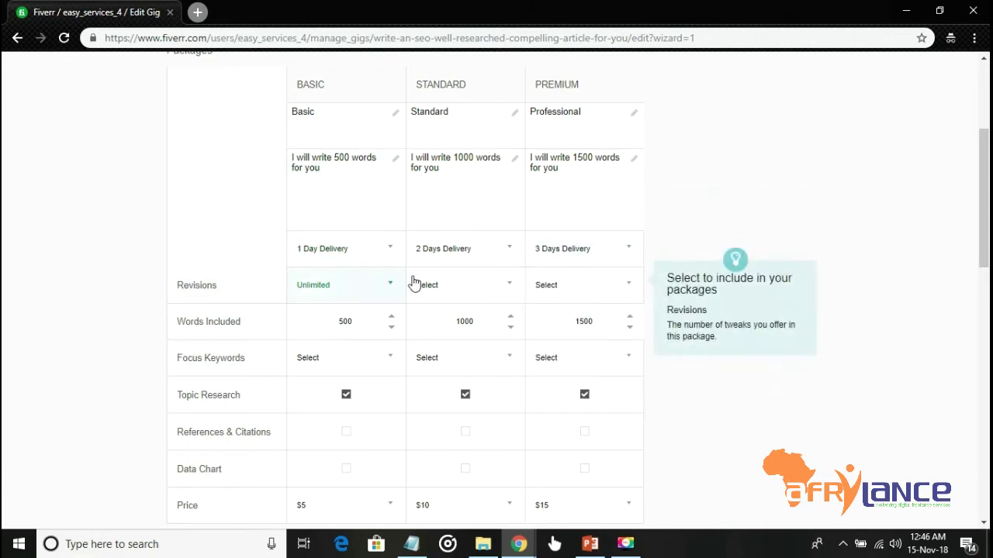
- Set the revisions of both the Standard and the Premium package to Unlimited
{"action": "left_click", "coordinate": [439, 294]}
{"action": "scroll", "coordinate": [521, 396], "scroll_direction": "down", "scroll_amount": 3}
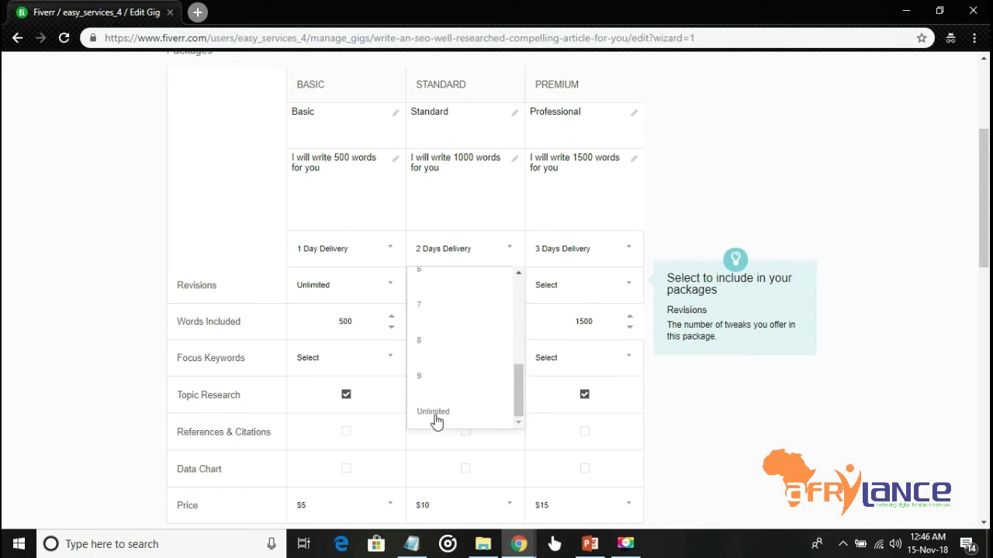
{"action": "left_click", "coordinate": [435, 413]}
{"action": "left_click", "coordinate": [575, 286]}
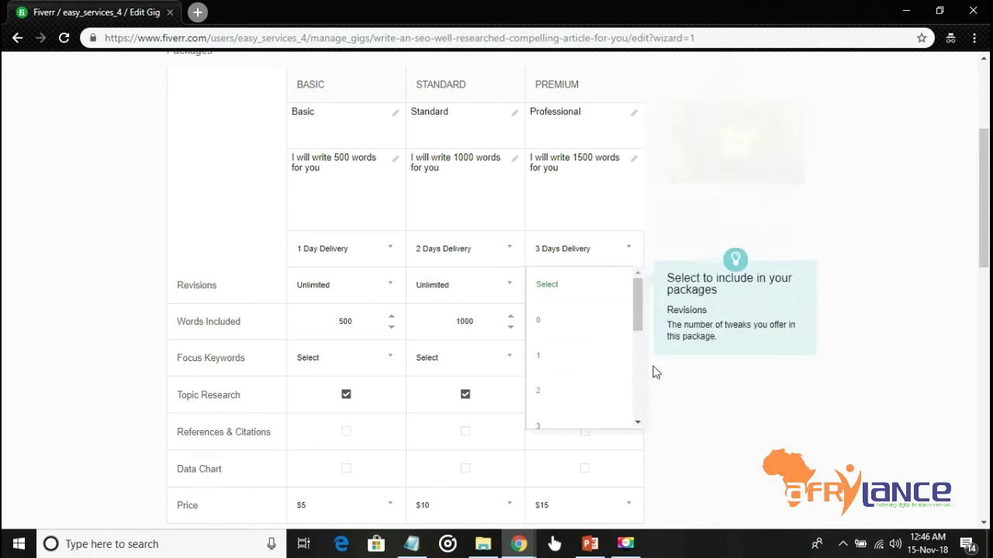
{"action": "scroll", "coordinate": [635, 391], "scroll_direction": "down", "scroll_amount": 3}
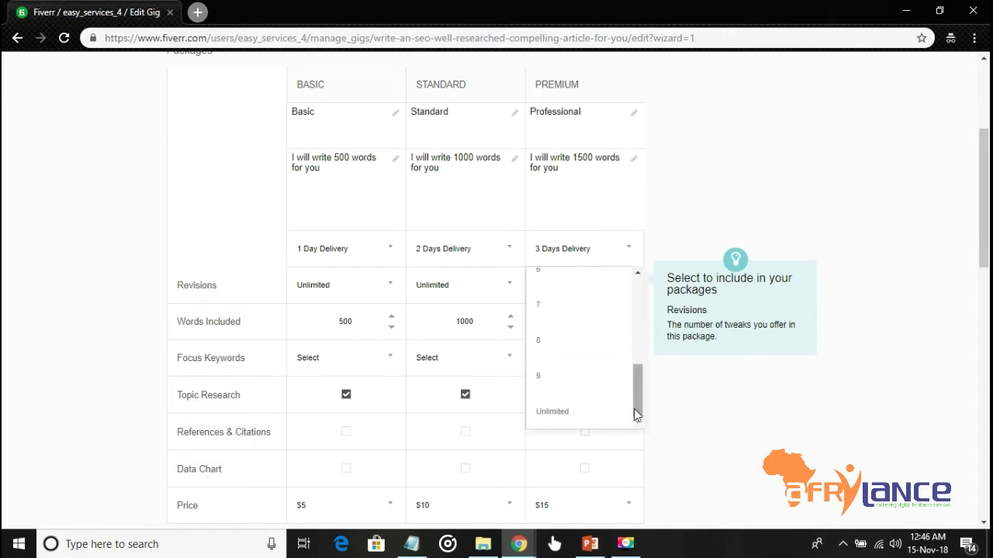
{"action": "left_click", "coordinate": [559, 411]}
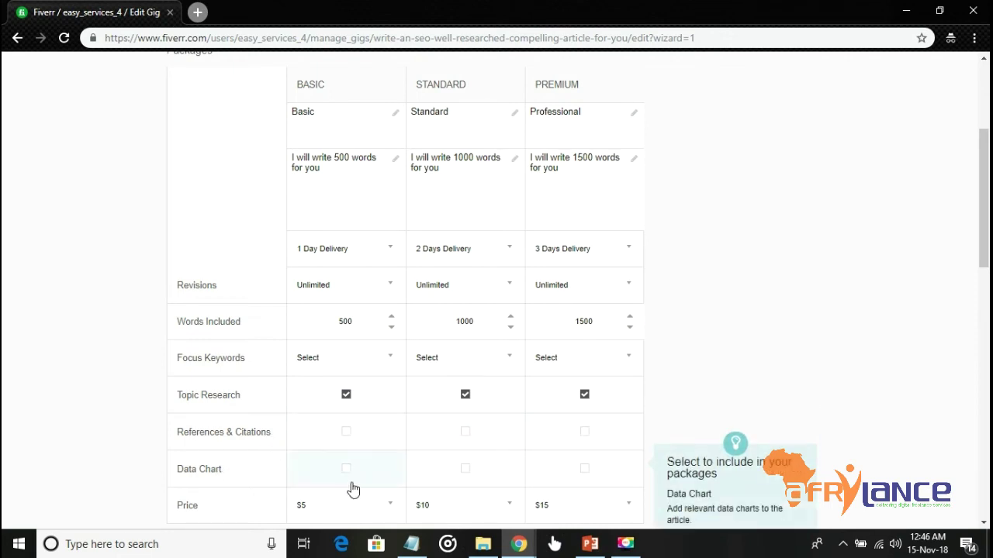
- Review the package options and prices and the list of available gig extras
{"action": "scroll", "coordinate": [325, 349], "scroll_direction": "down", "scroll_amount": 2}
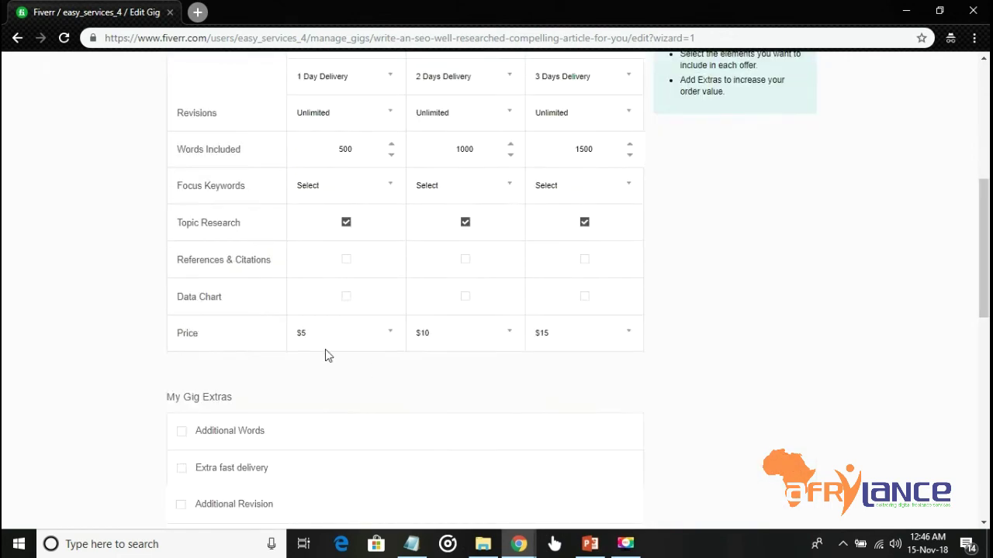
{"action": "scroll", "coordinate": [403, 310], "scroll_direction": "up", "scroll_amount": 3}
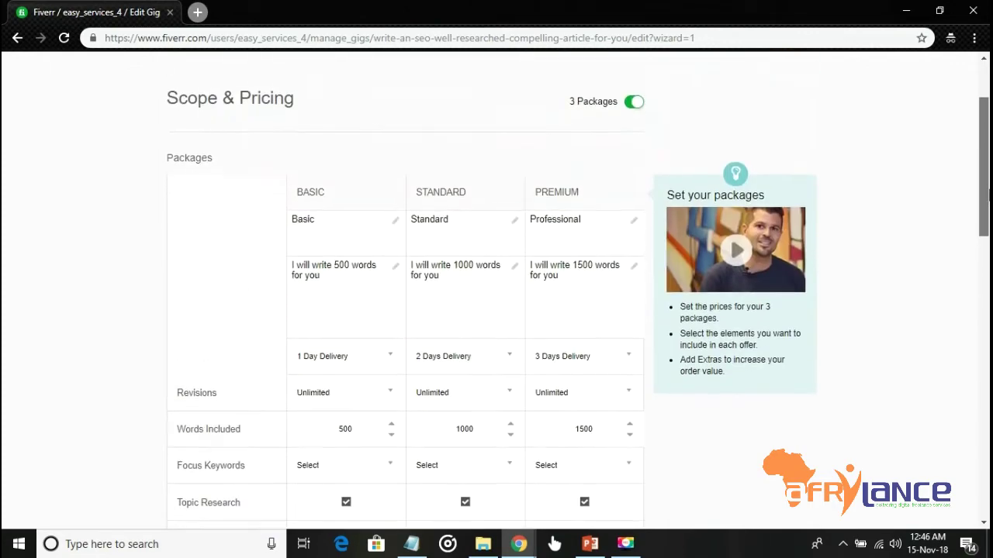
{"action": "scroll", "coordinate": [404, 310], "scroll_direction": "down", "scroll_amount": 1}
{"action": "scroll", "coordinate": [403, 310], "scroll_direction": "down", "scroll_amount": 1}
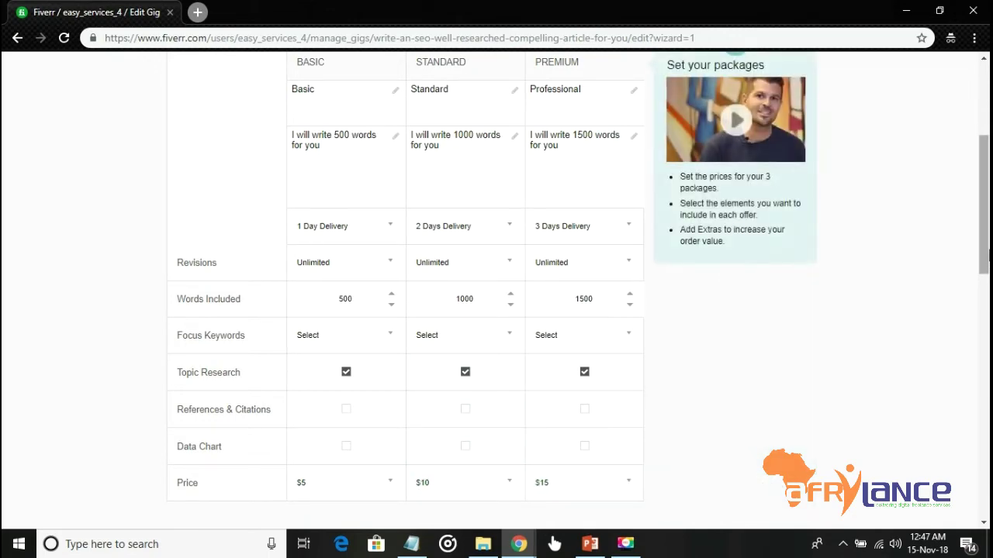
{"action": "scroll", "coordinate": [573, 303], "scroll_direction": "down", "scroll_amount": 6}
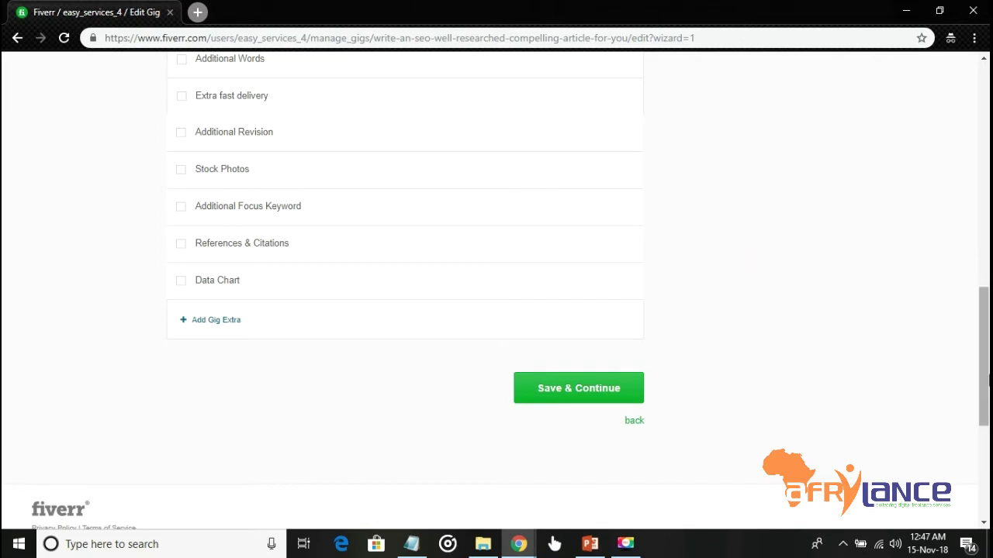
{"action": "scroll", "coordinate": [983, 357], "scroll_direction": "up", "scroll_amount": 2}
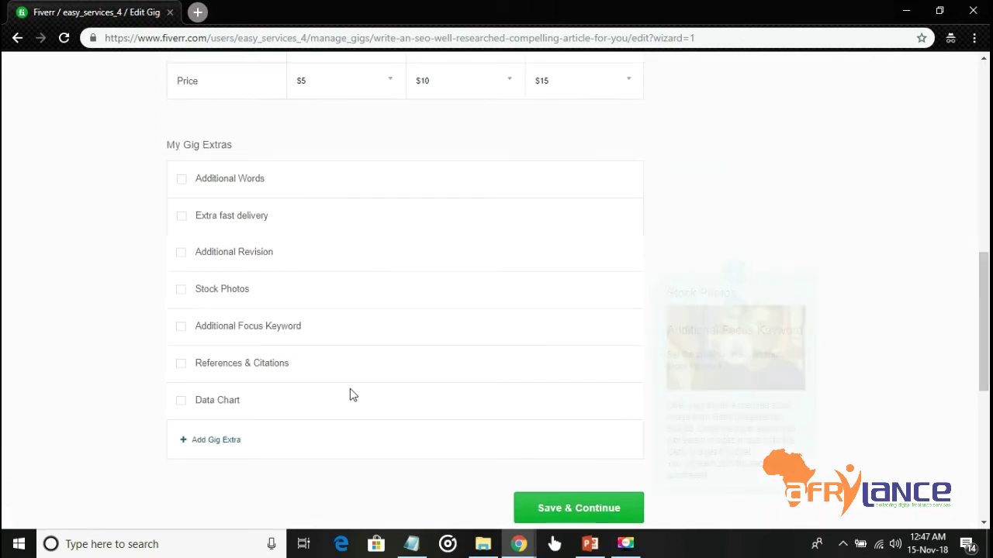
- Save the package pricing and continue to the gig description
{"action": "left_click", "coordinate": [569, 512]}
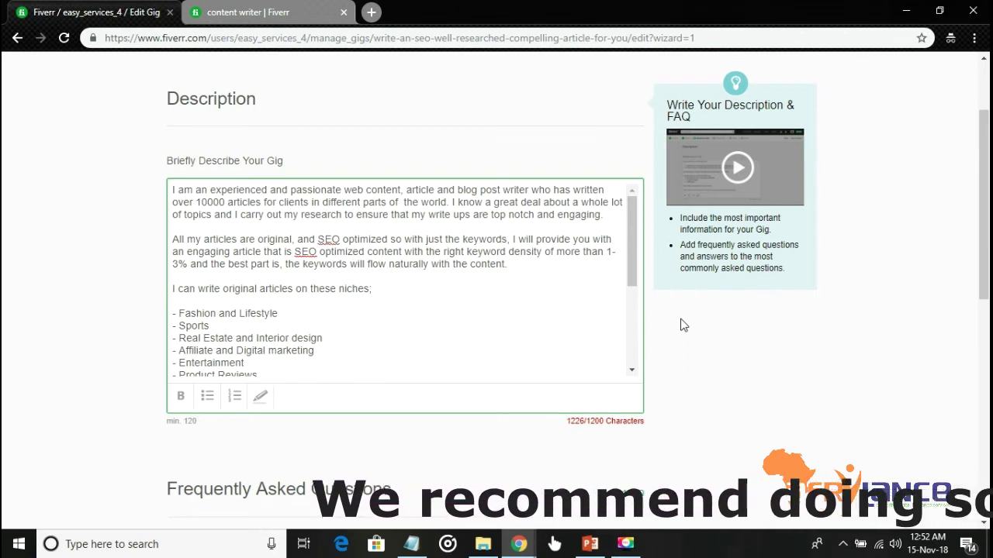
- Review the gig description from the writer introduction to the closing web content note, and save it to continue
{"action": "left_click", "coordinate": [209, 194]}
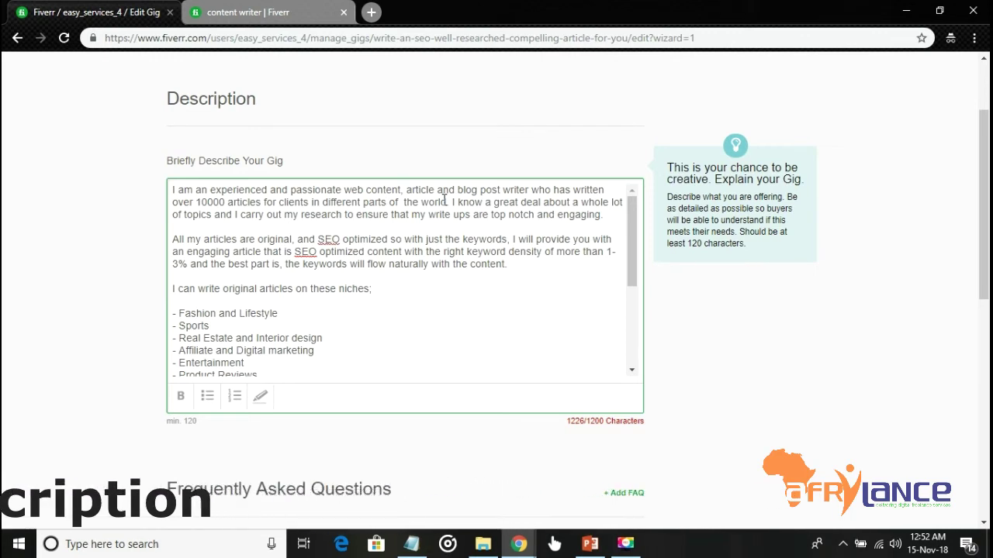
{"action": "left_click_drag", "start_coordinate": [344, 193], "coordinate": [516, 191]}
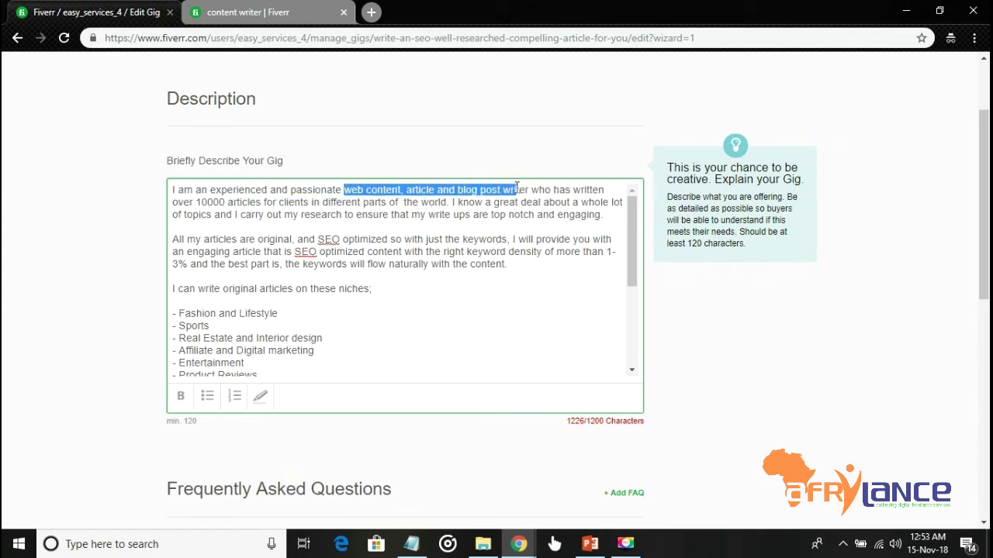
{"action": "left_click_drag", "start_coordinate": [196, 203], "coordinate": [280, 204]}
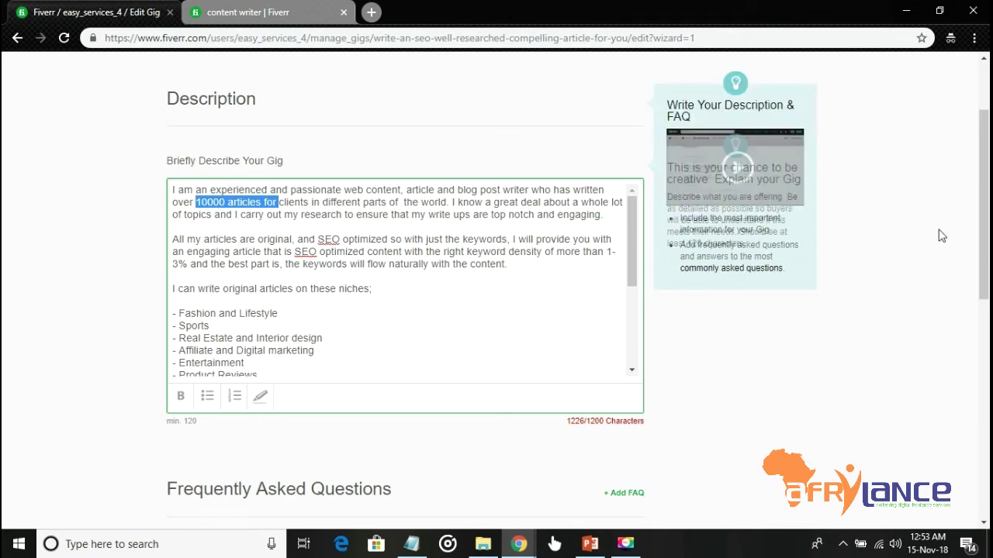
{"action": "scroll", "coordinate": [983, 233], "scroll_direction": "down", "scroll_amount": 1}
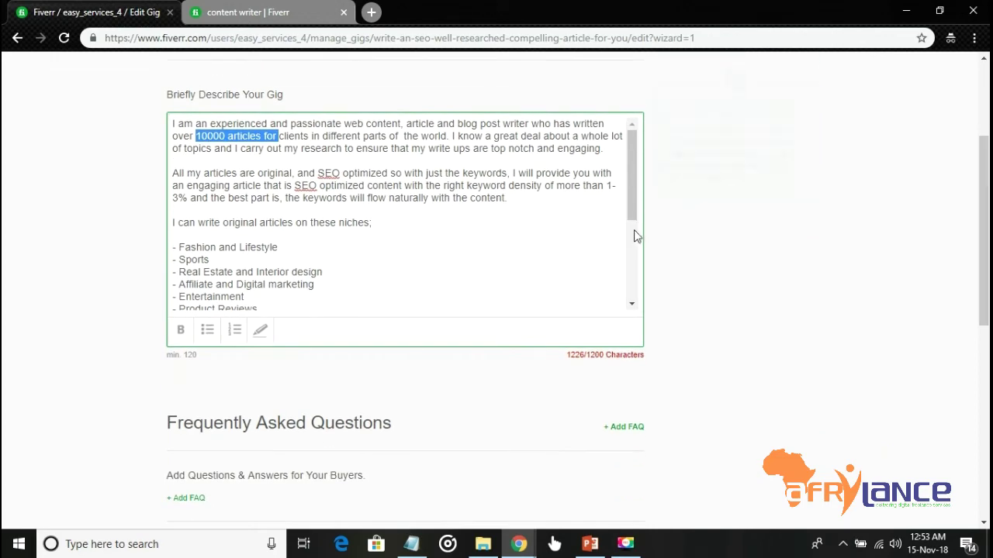
{"action": "scroll", "coordinate": [633, 244], "scroll_direction": "down", "scroll_amount": 2}
{"action": "scroll", "coordinate": [983, 233], "scroll_direction": "down", "scroll_amount": 3}
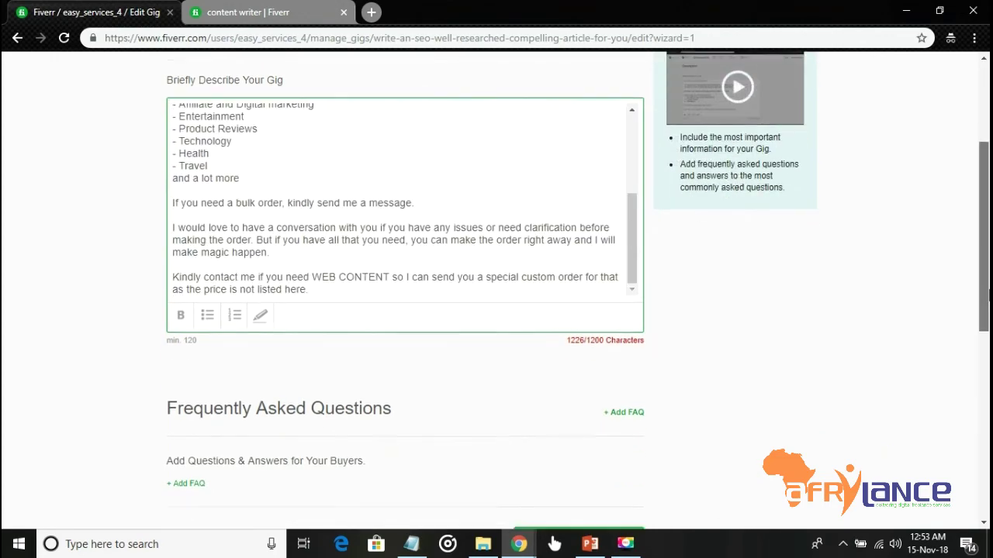
{"action": "left_click", "coordinate": [587, 344]}
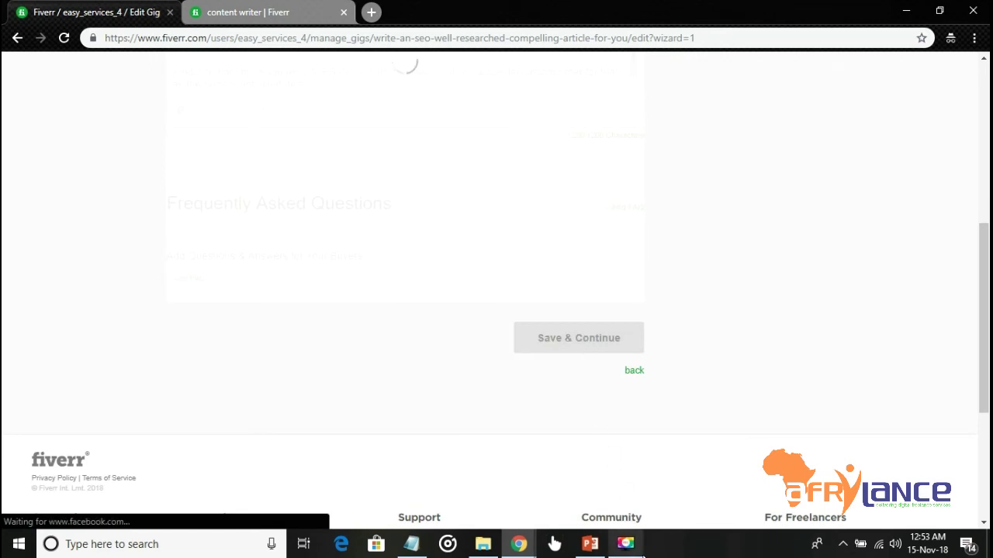
- Add the mandatory free-text buyer requirement "What is your topic?" and save the requirements to continue
{"action": "mouse_move", "coordinate": [640, 551]}
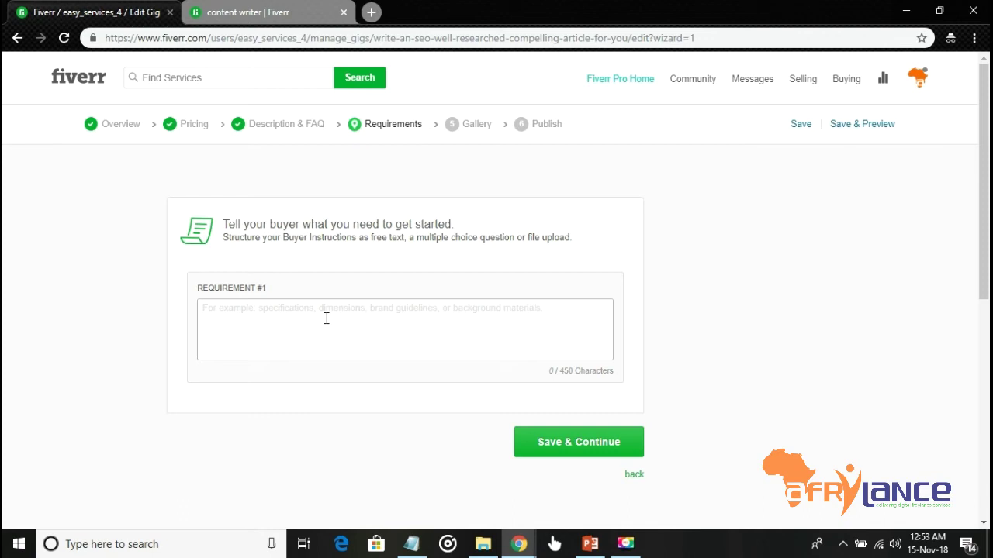
{"action": "left_click", "coordinate": [327, 318]}
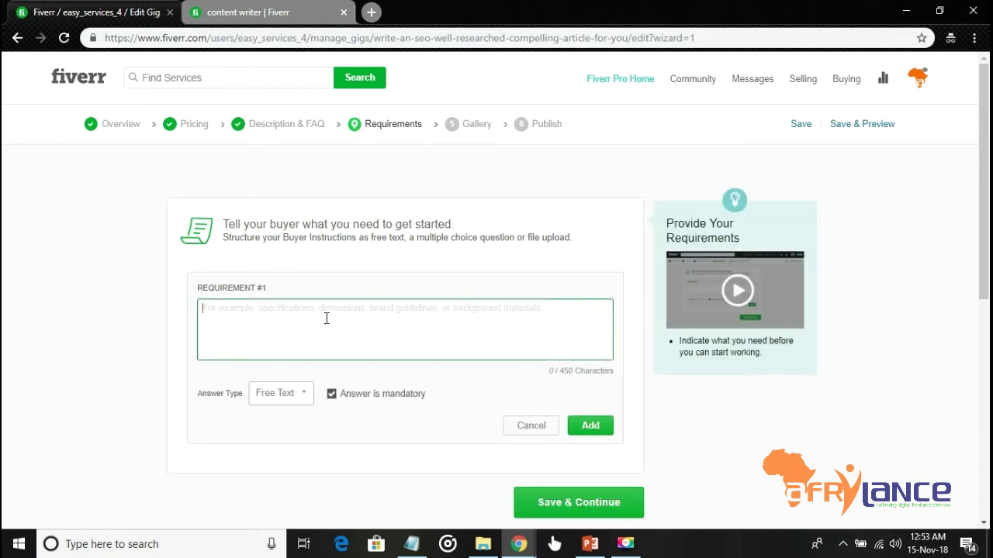
{"action": "type", "text": "What"}
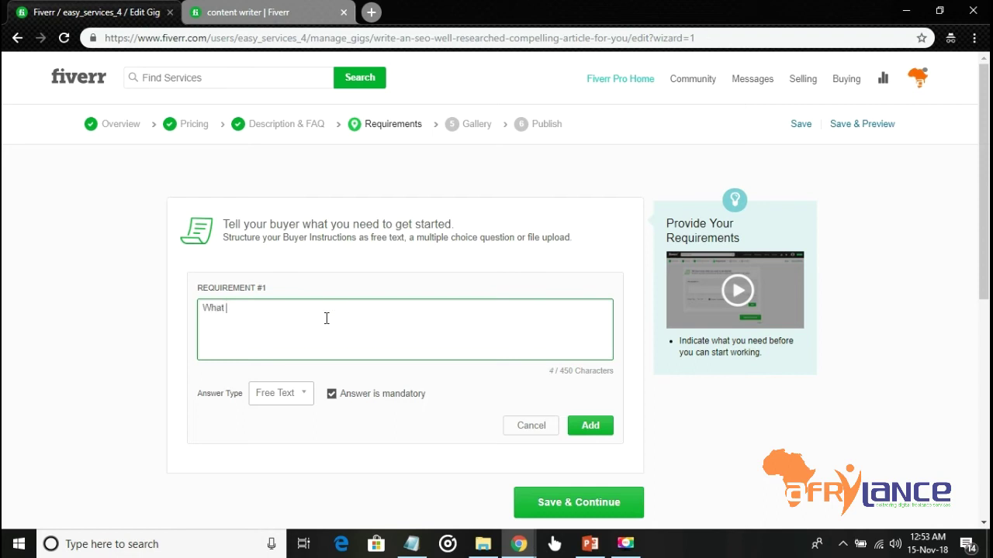
{"action": "type", "text": " is your topic?"}
{"action": "left_click", "coordinate": [574, 432]}
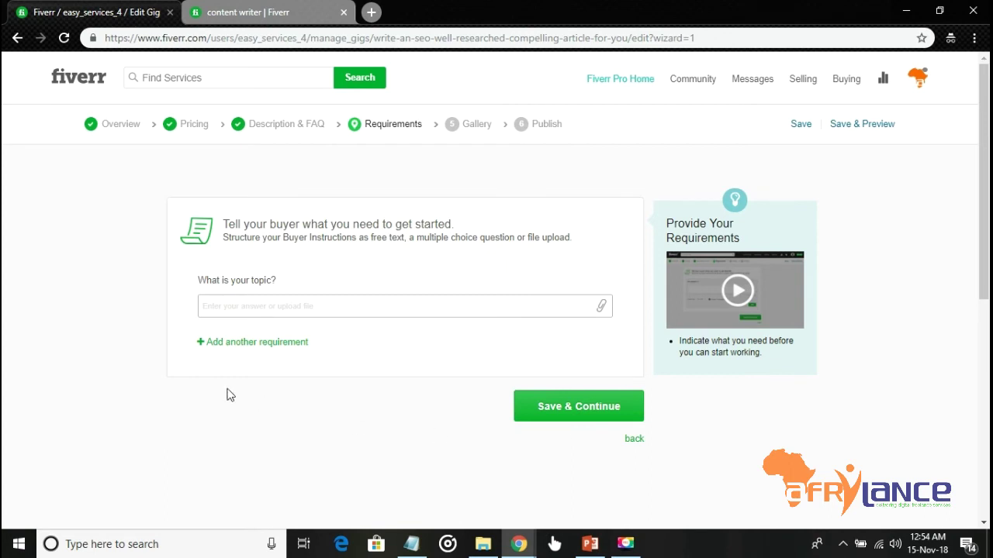
{"action": "left_click", "coordinate": [202, 346]}
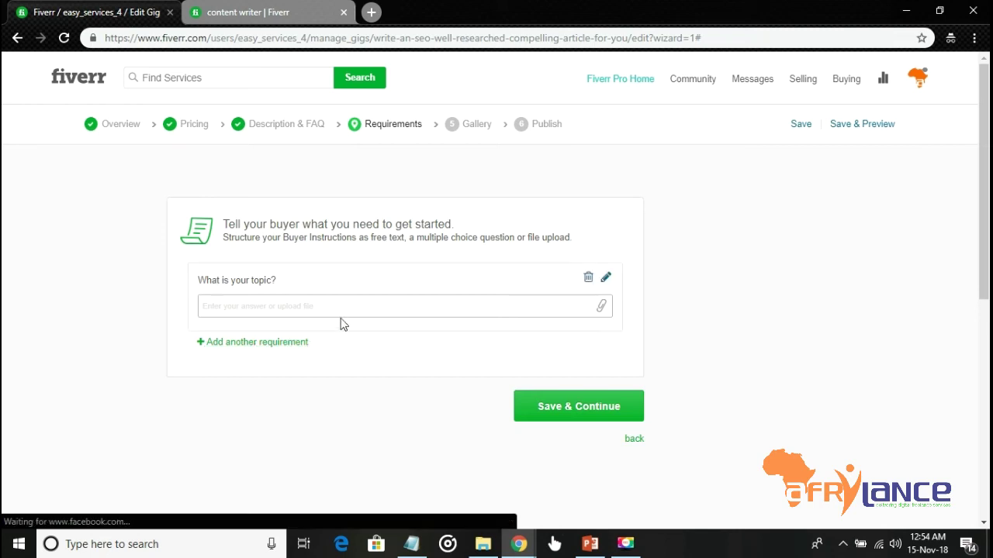
{"action": "left_click", "coordinate": [574, 419]}
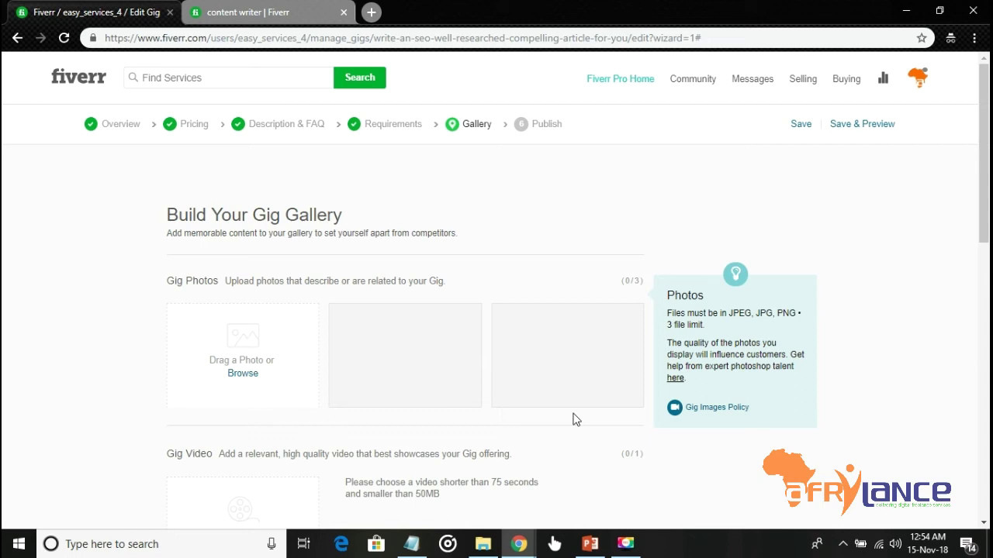
- Upload newproject_1_original-1024x1024 from the Downloads folder as the first gig photo, and save the gallery to continue
{"action": "left_click", "coordinate": [236, 373]}
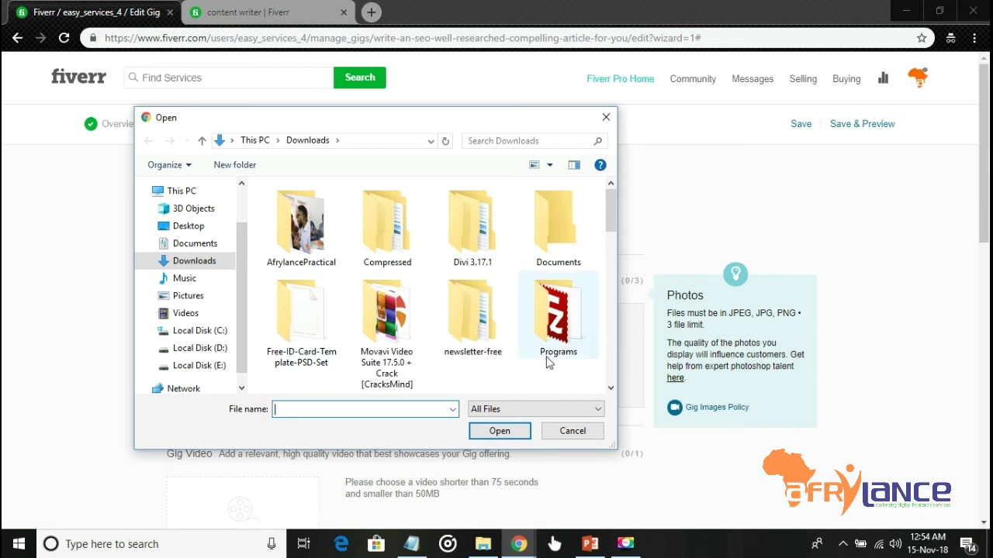
{"action": "scroll", "coordinate": [612, 367], "scroll_direction": "down", "scroll_amount": 5}
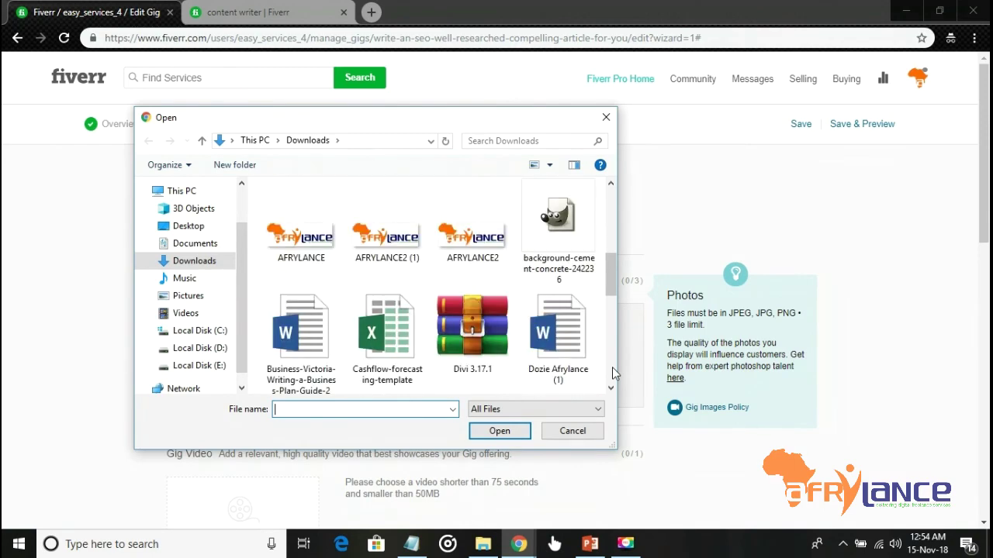
{"action": "scroll", "coordinate": [612, 367], "scroll_direction": "down", "scroll_amount": 2}
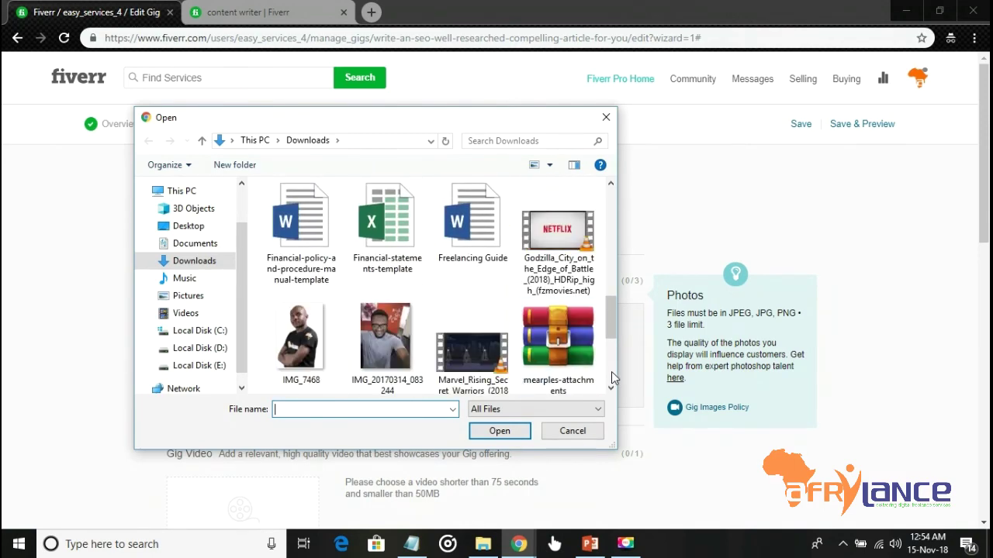
{"action": "scroll", "coordinate": [612, 378], "scroll_direction": "down", "scroll_amount": 2}
{"action": "scroll", "coordinate": [613, 378], "scroll_direction": "down", "scroll_amount": 2}
{"action": "left_click", "coordinate": [557, 225]}
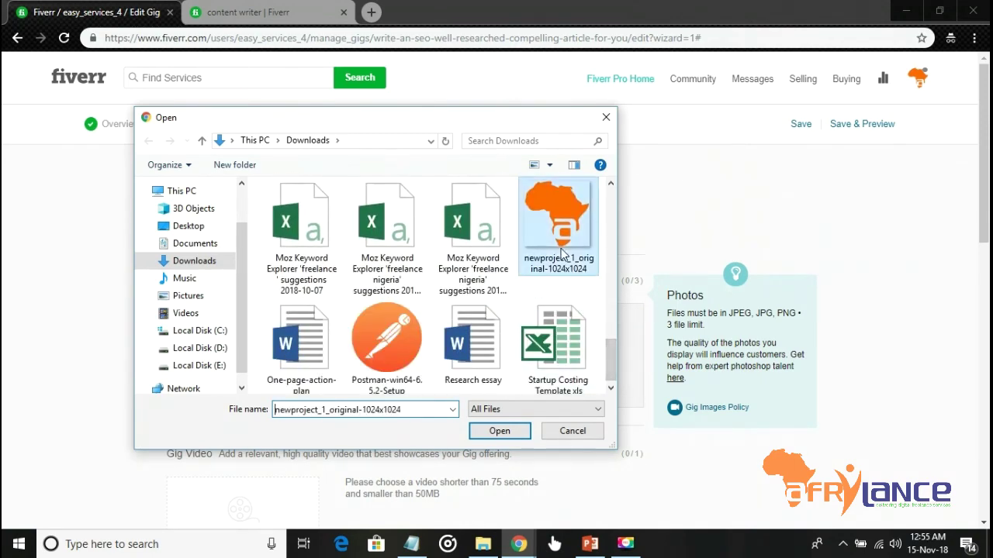
{"action": "left_click", "coordinate": [499, 431]}
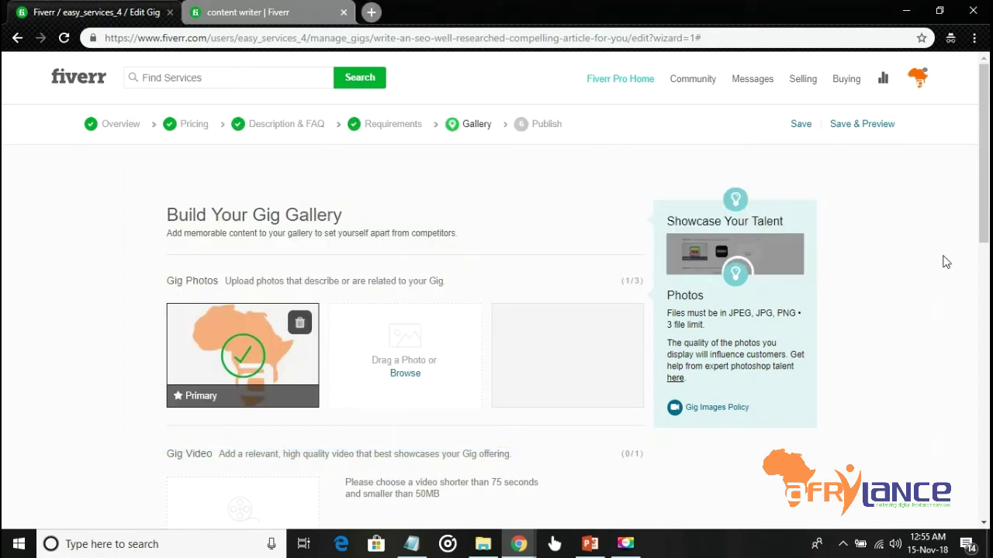
{"action": "scroll", "coordinate": [919, 399], "scroll_direction": "down", "scroll_amount": 7}
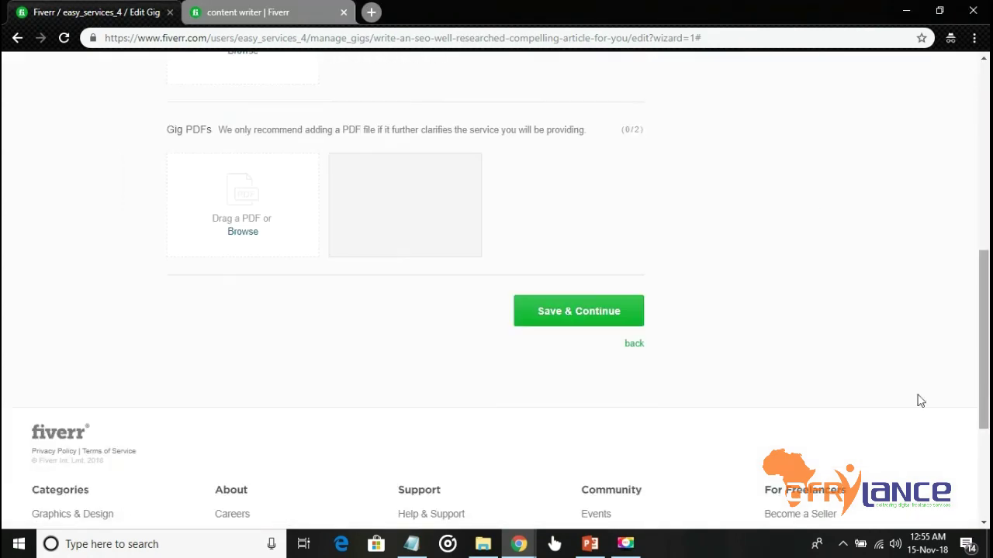
{"action": "left_click", "coordinate": [609, 326]}
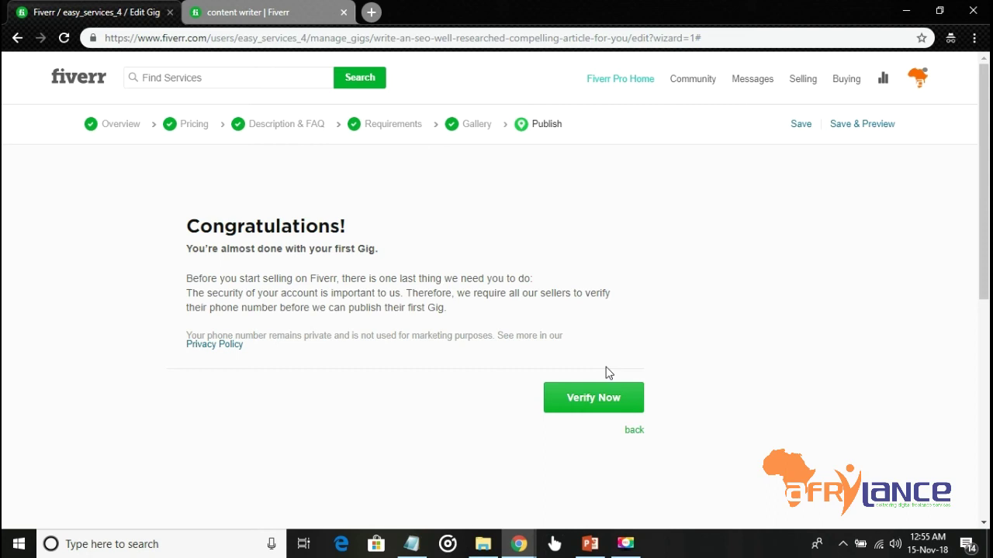
- Start the seller's phone verification and place the cursor in the phone number field
{"action": "left_click", "coordinate": [595, 401]}
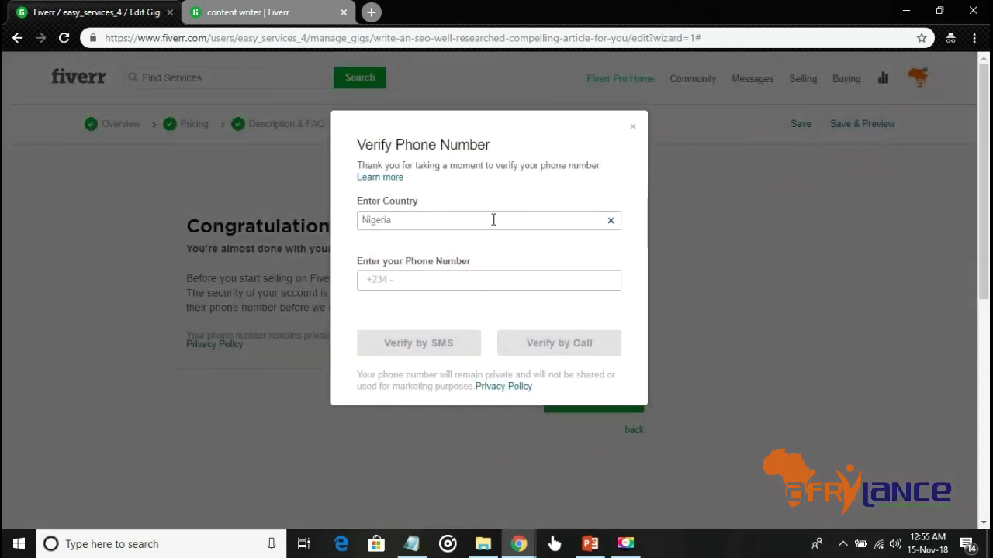
{"action": "left_click", "coordinate": [412, 278]}
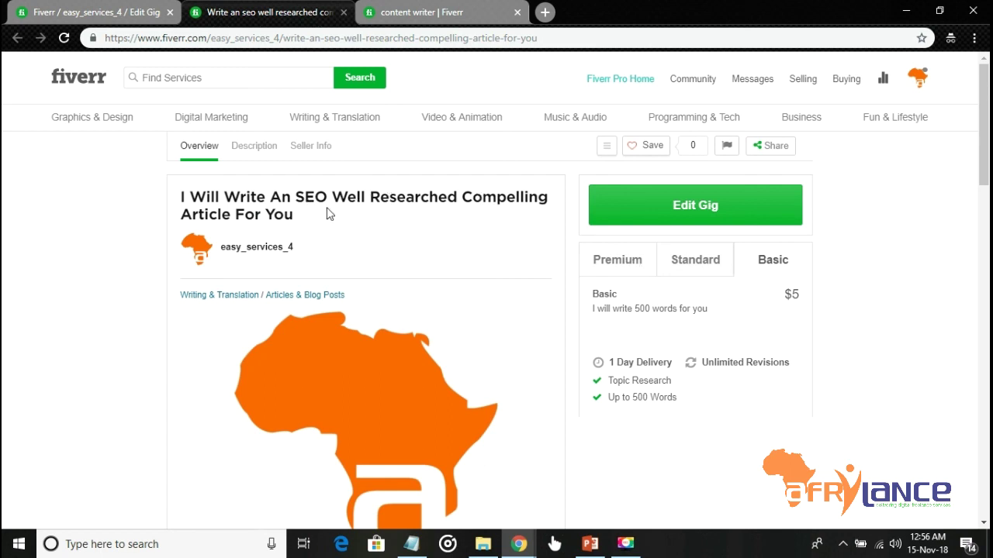
- Review the Standard and Premium packages, description, seller details and tags on the gig page, and open the gig for editing
{"action": "left_click", "coordinate": [701, 268]}
{"action": "left_click", "coordinate": [616, 263]}
{"action": "left_click_drag", "start_coordinate": [985, 172], "coordinate": [986, 303]}
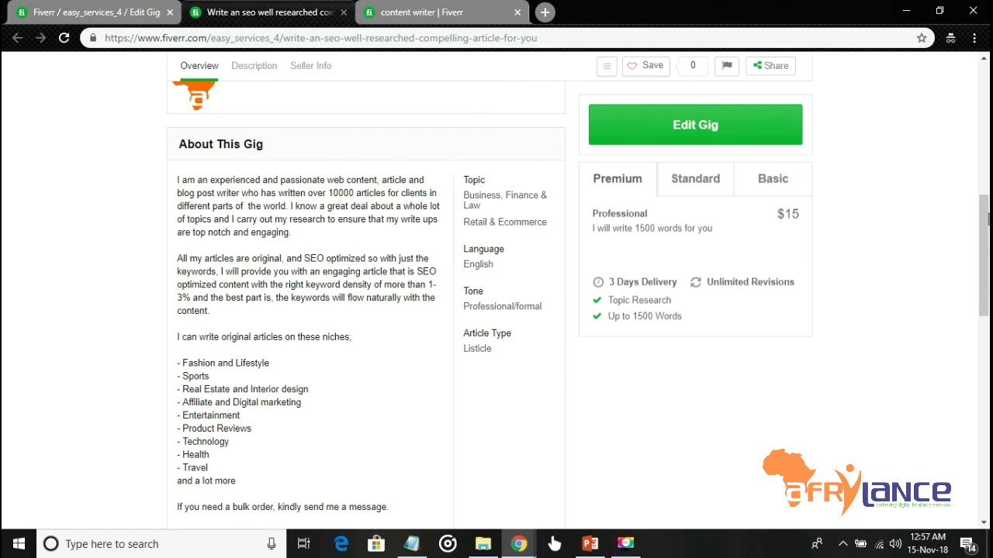
{"action": "left_click_drag", "start_coordinate": [983, 218], "coordinate": [985, 342]}
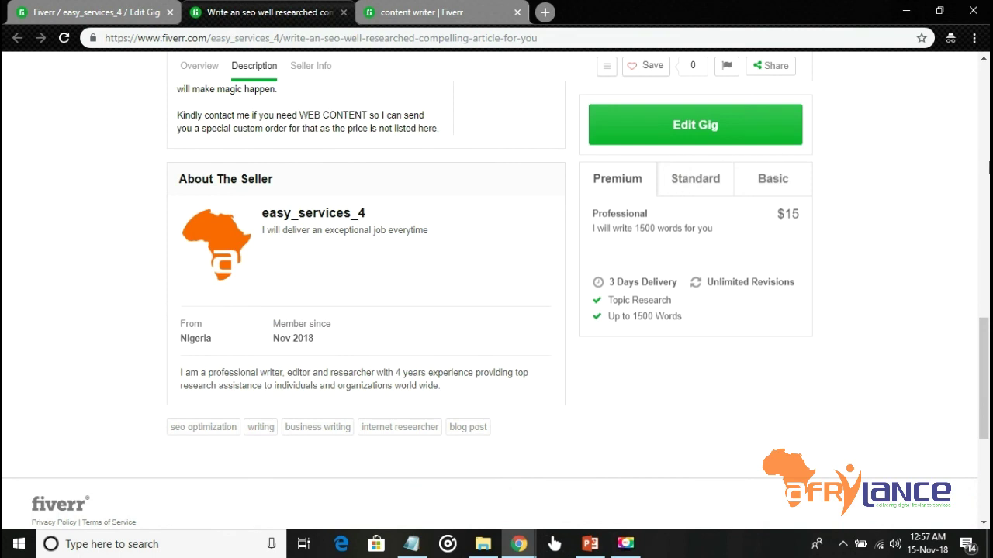
{"action": "left_click", "coordinate": [689, 126]}
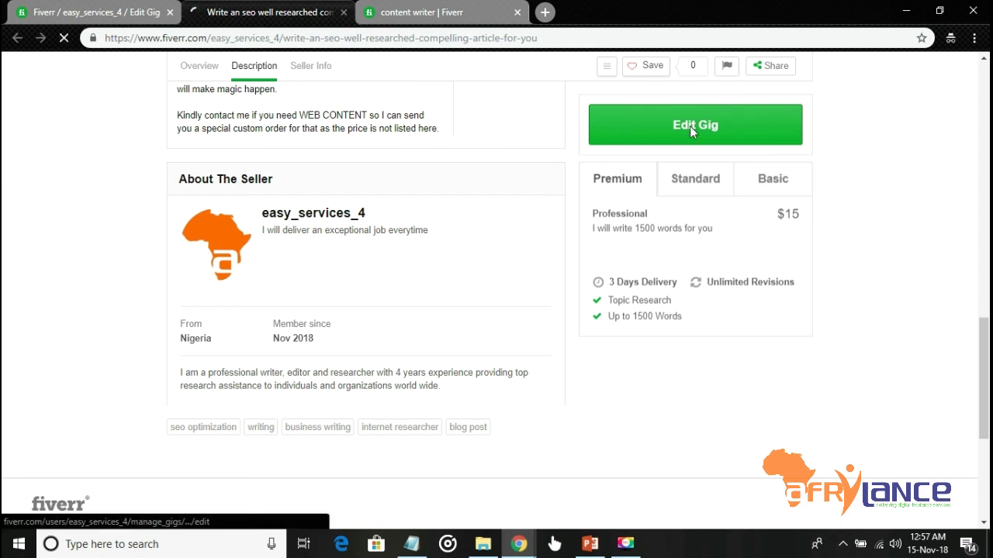